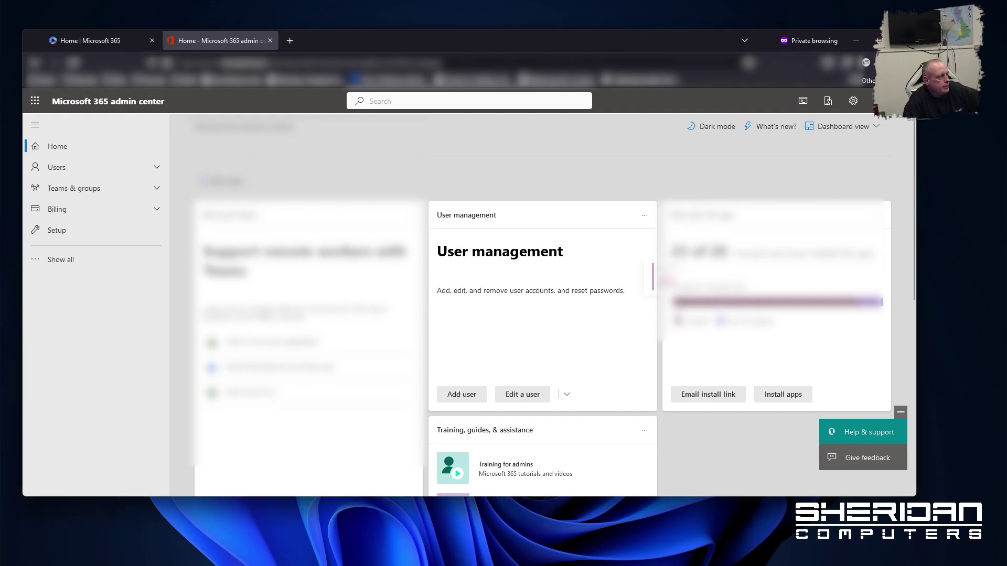
Open the Mail flow Rules page listing cvlib, Flag external senders with internal domains, and Whitelist
left_click(92, 268)
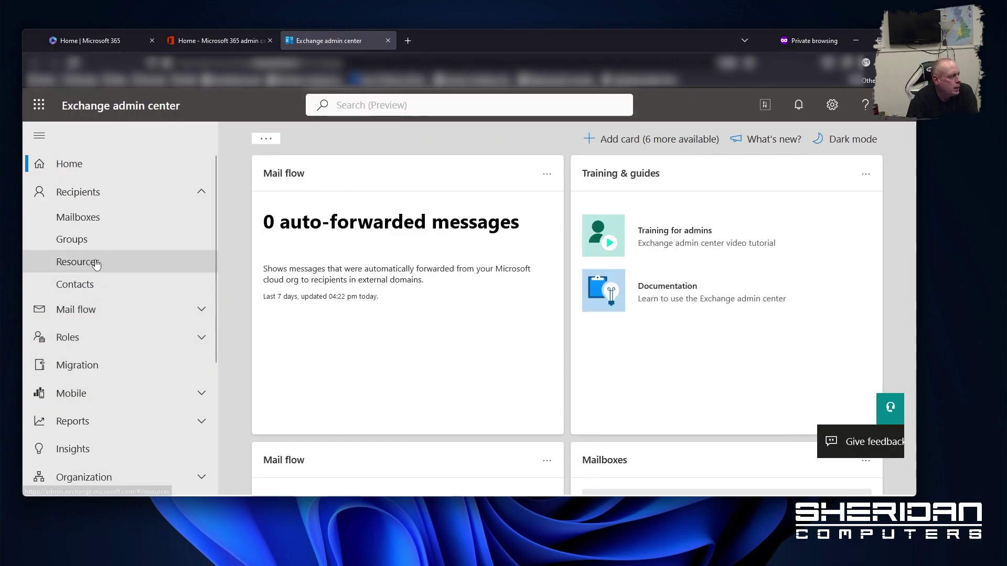
left_click(92, 315)
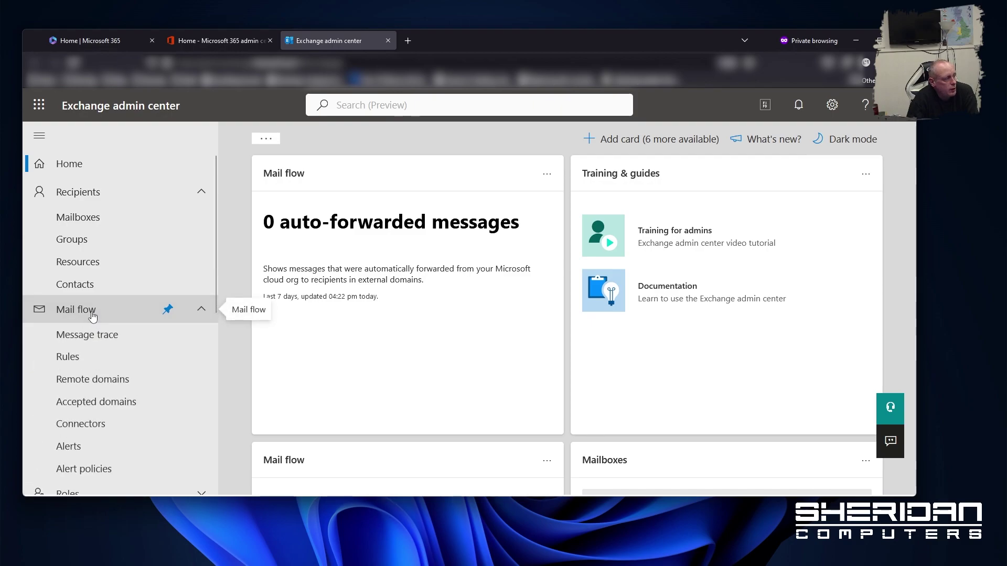
left_click(77, 361)
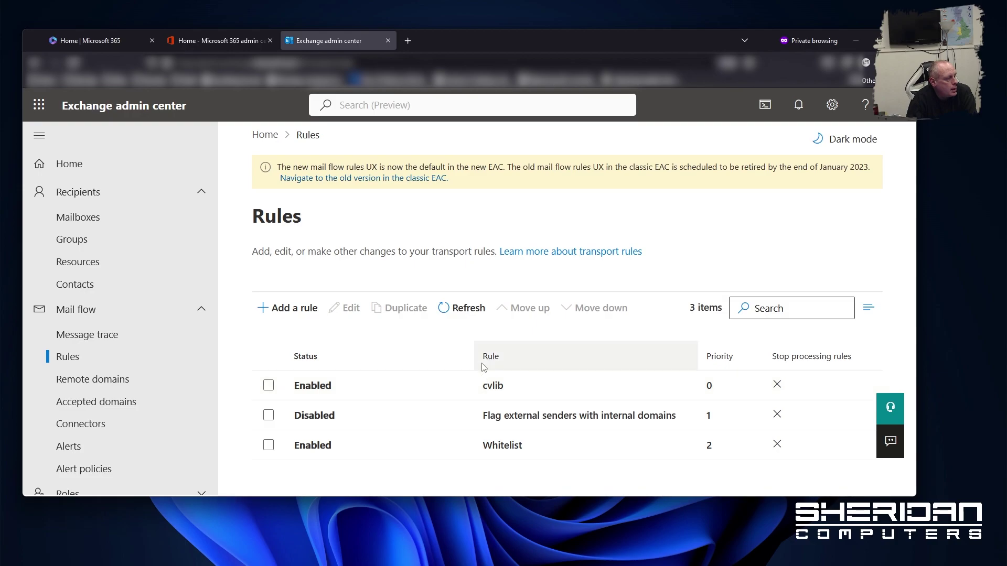
Create a new transport rule named 'Anti-Impersonation'
left_click(298, 313)
left_click(408, 202)
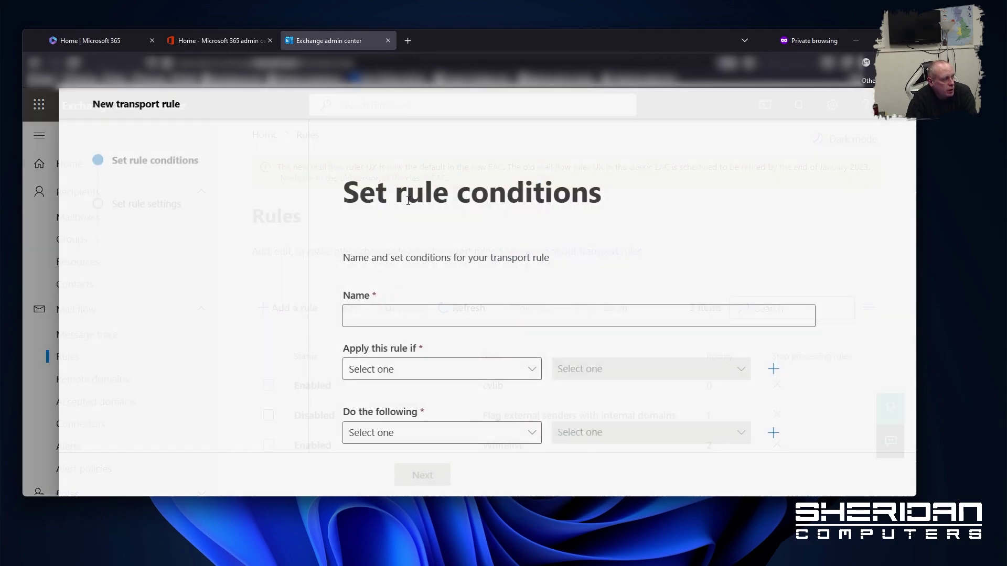
left_click(476, 308)
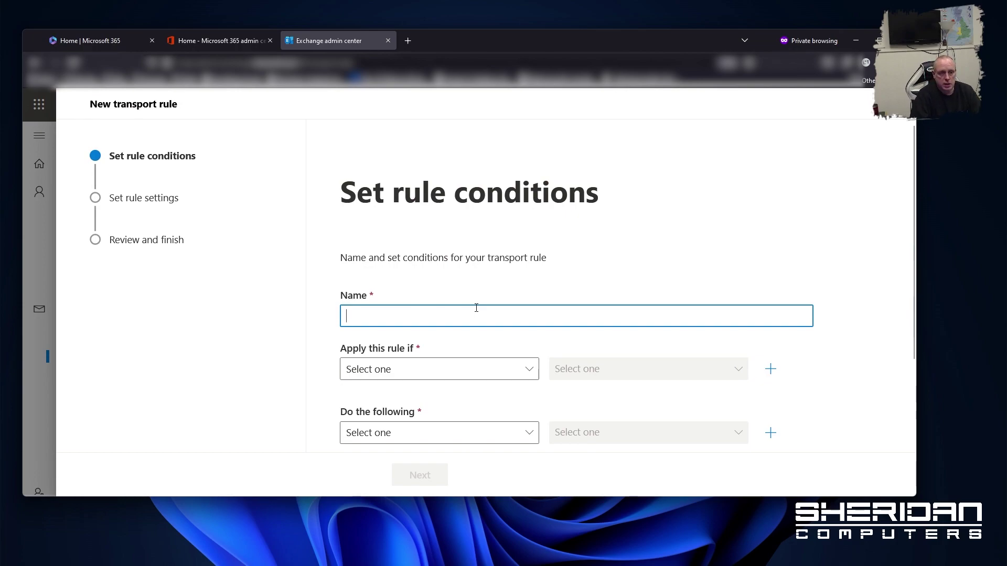
type("Anti-")
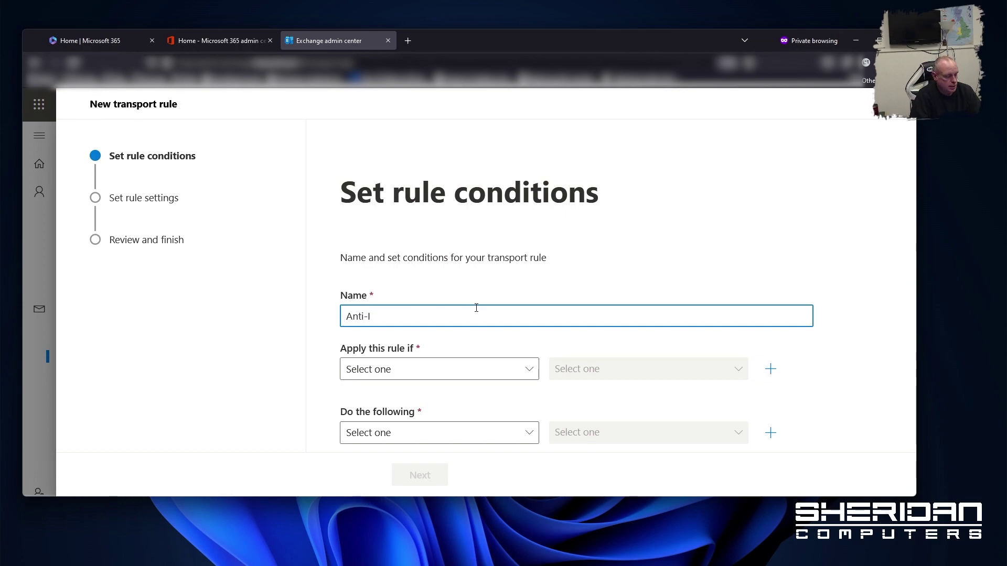
type("Impersonation")
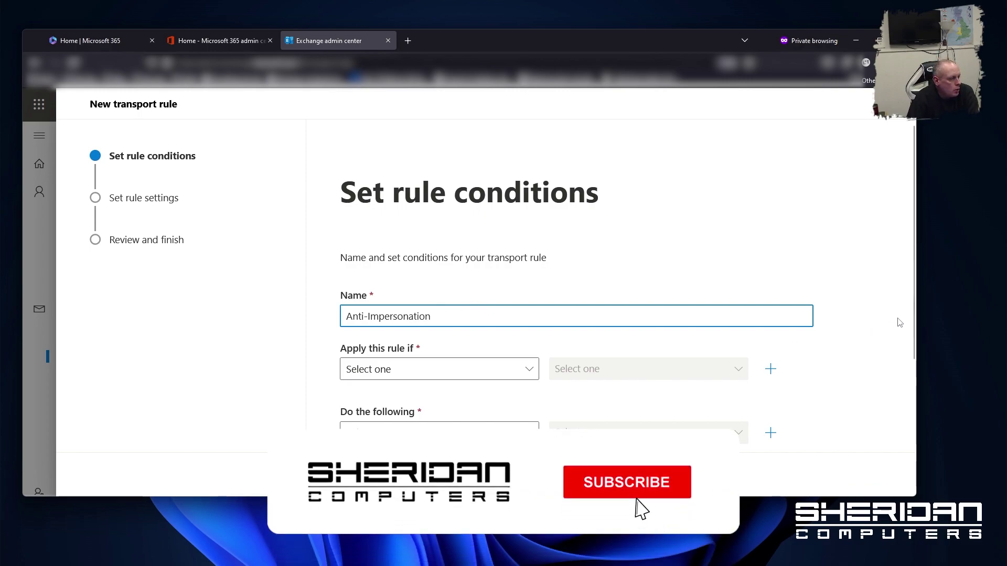
left_click_drag(914, 320, 913, 414)
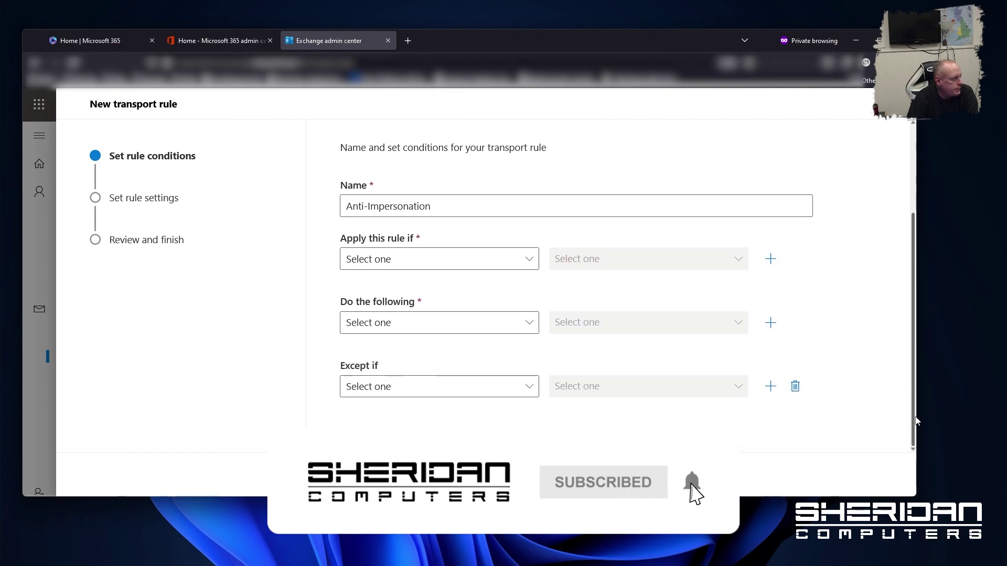
Add the condition that the sender is outside the organization
left_click(469, 263)
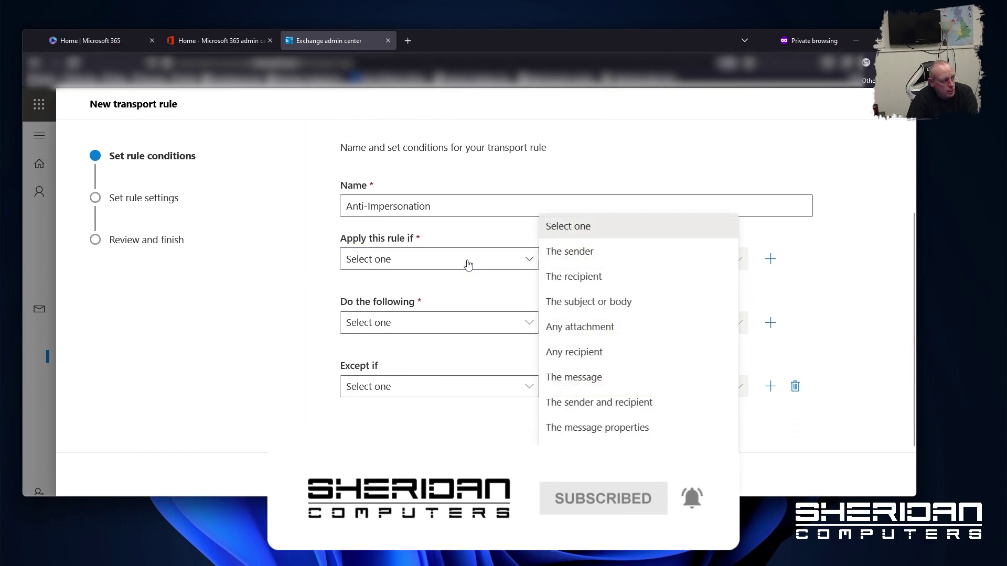
left_click(600, 251)
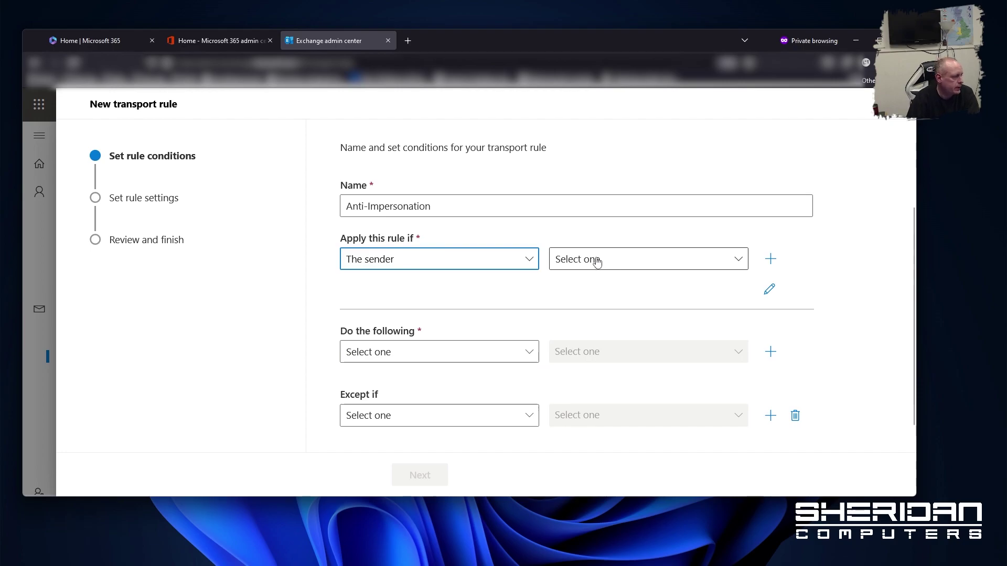
left_click(600, 261)
left_click(600, 261)
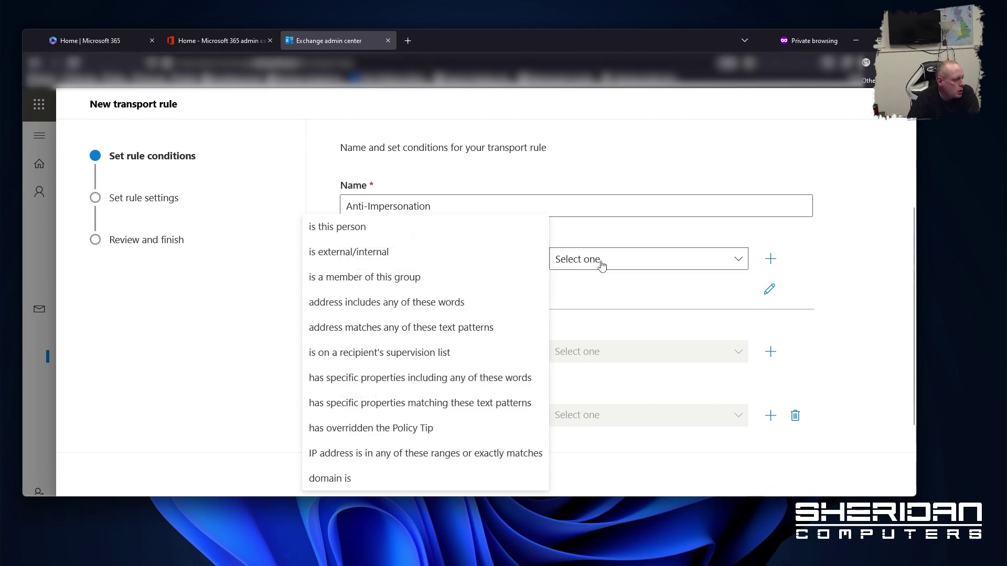
left_click(449, 259)
left_click(669, 214)
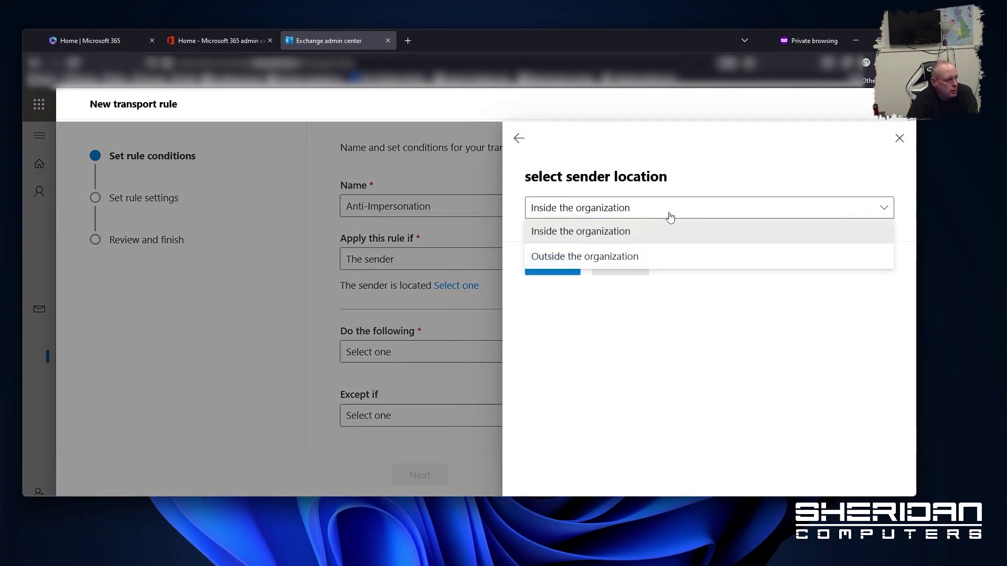
left_click(627, 256)
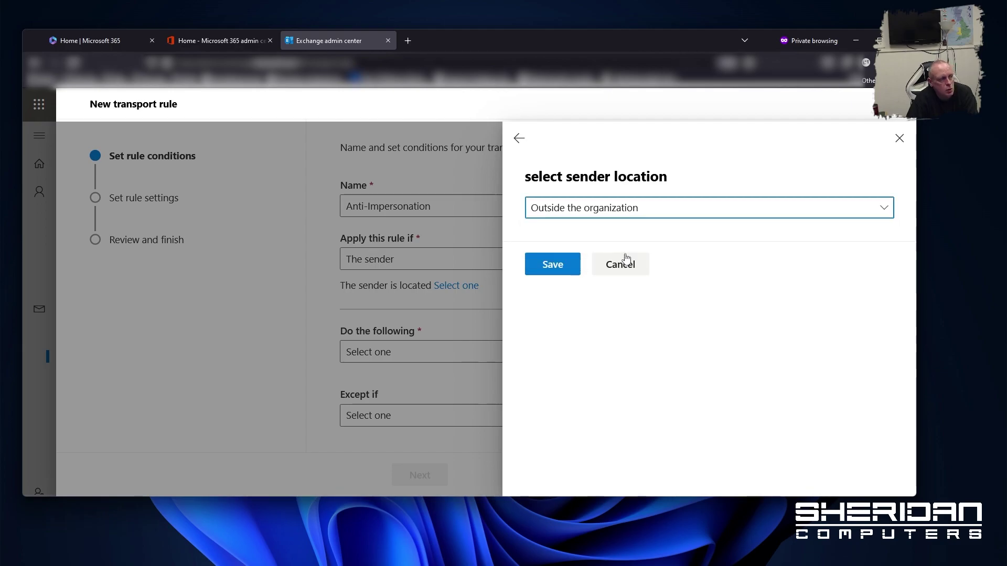
left_click(555, 270)
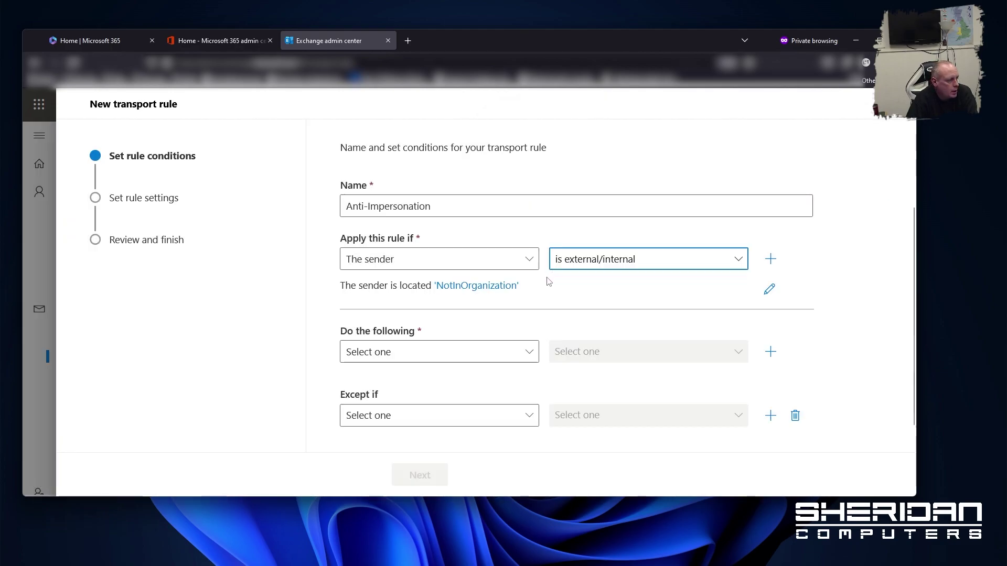
Add a second condition matching words in the 'from' message header
left_click(771, 260)
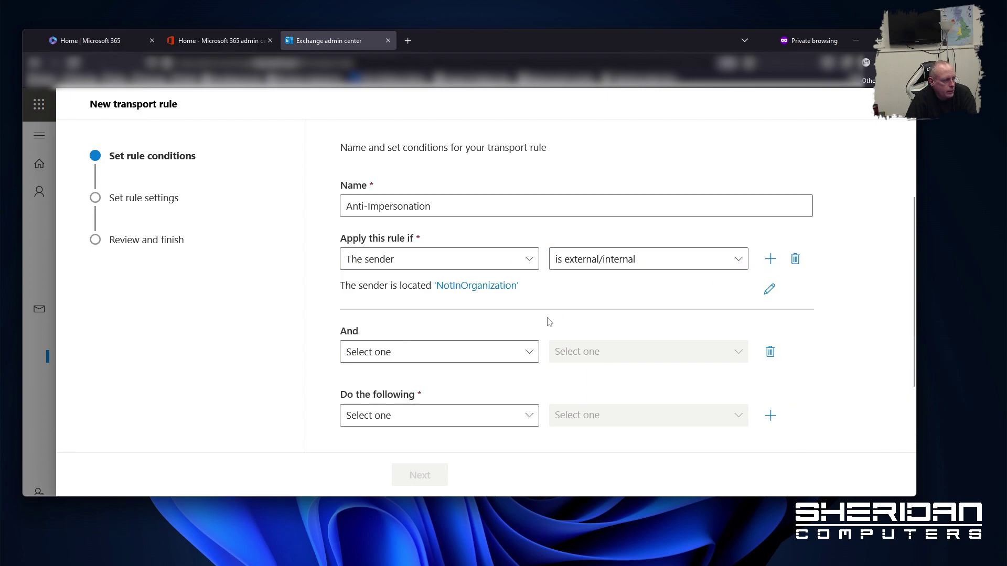
left_click(529, 356)
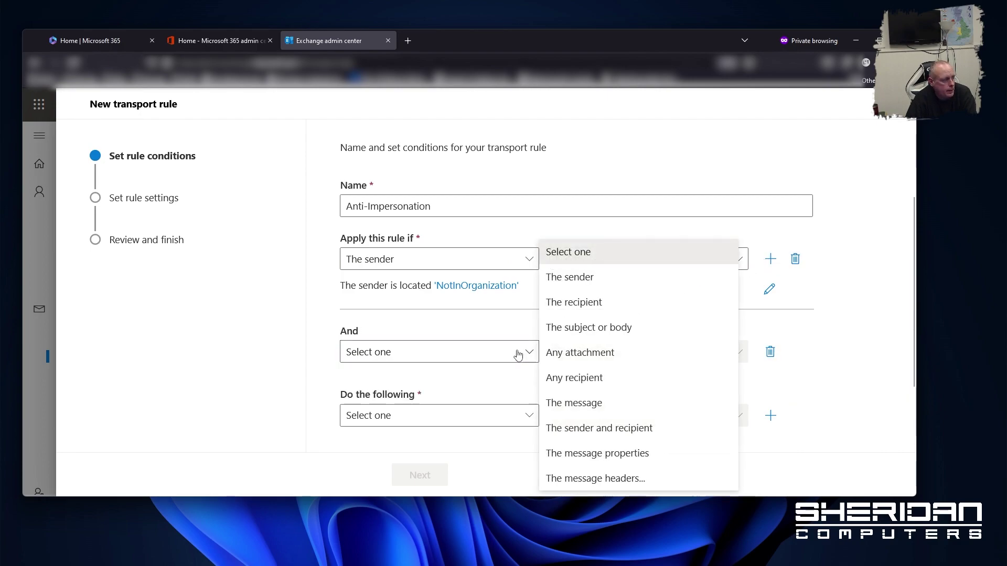
left_click(634, 478)
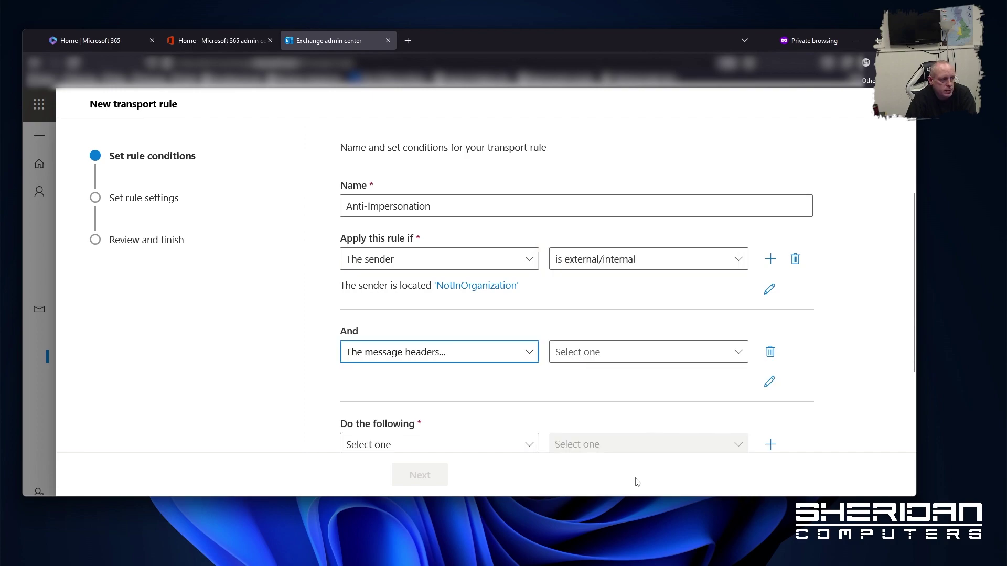
left_click(603, 355)
left_click(613, 375)
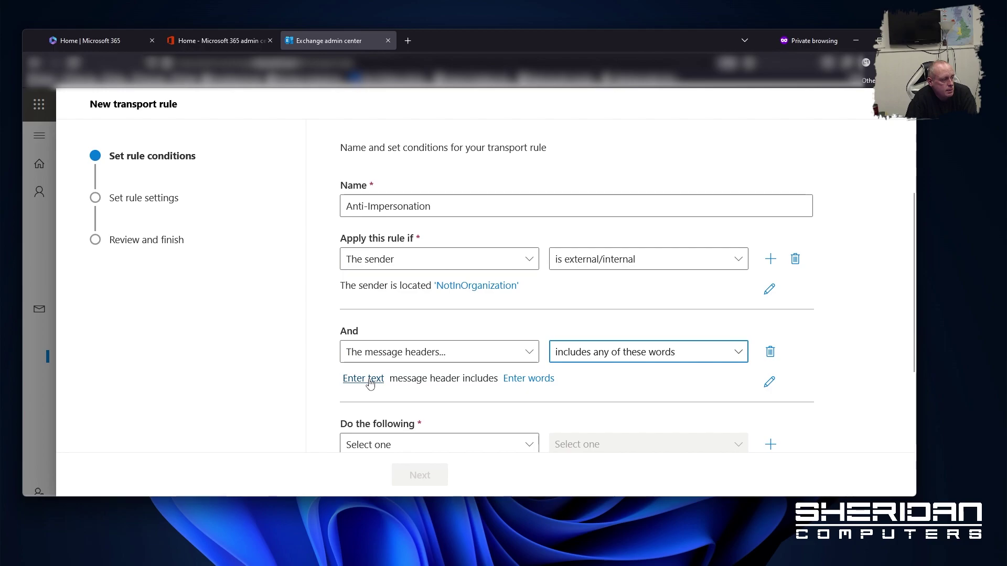
left_click(370, 384)
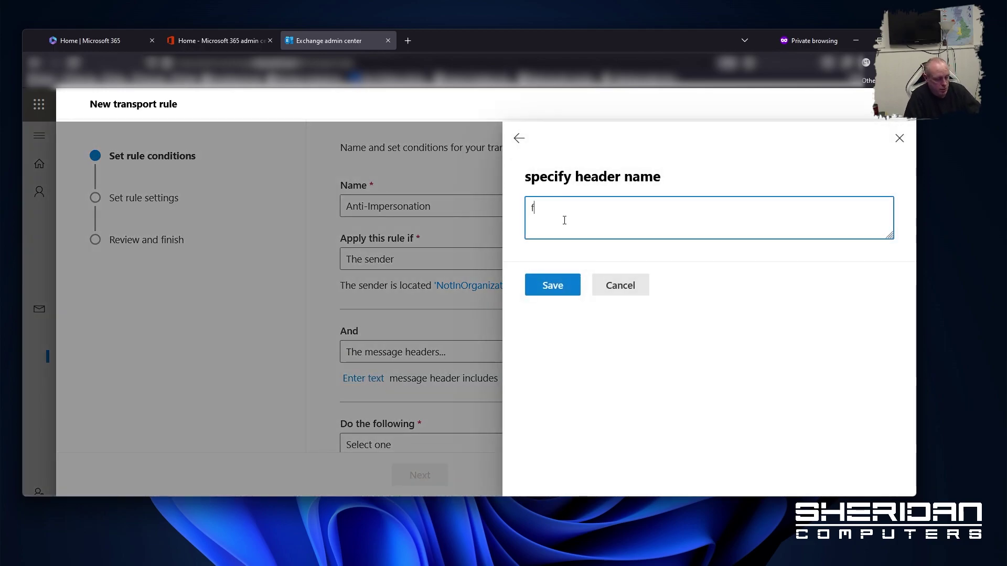
type("rom")
left_click(545, 278)
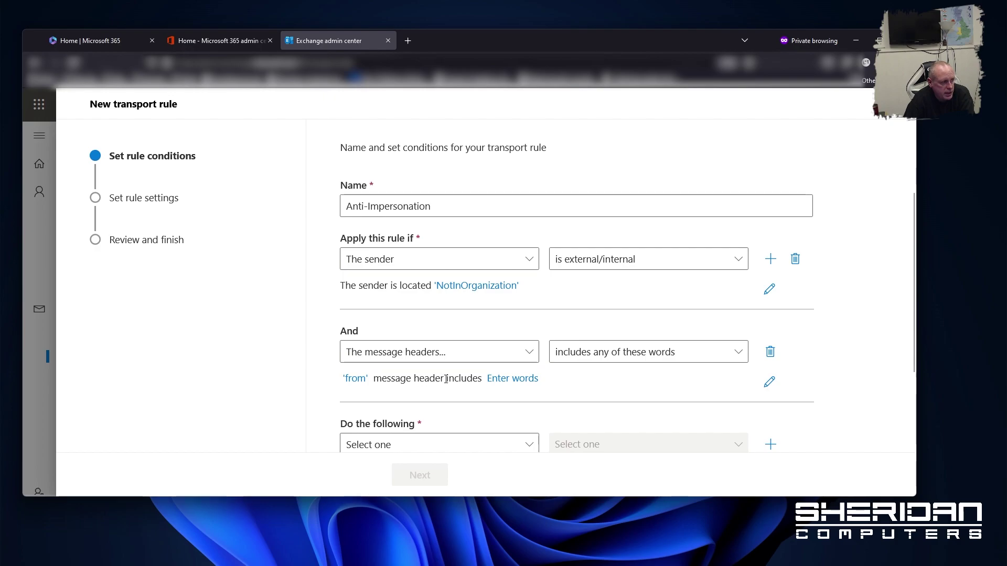
Enter two staff members' names as the From-header words to match and save
left_click(524, 380)
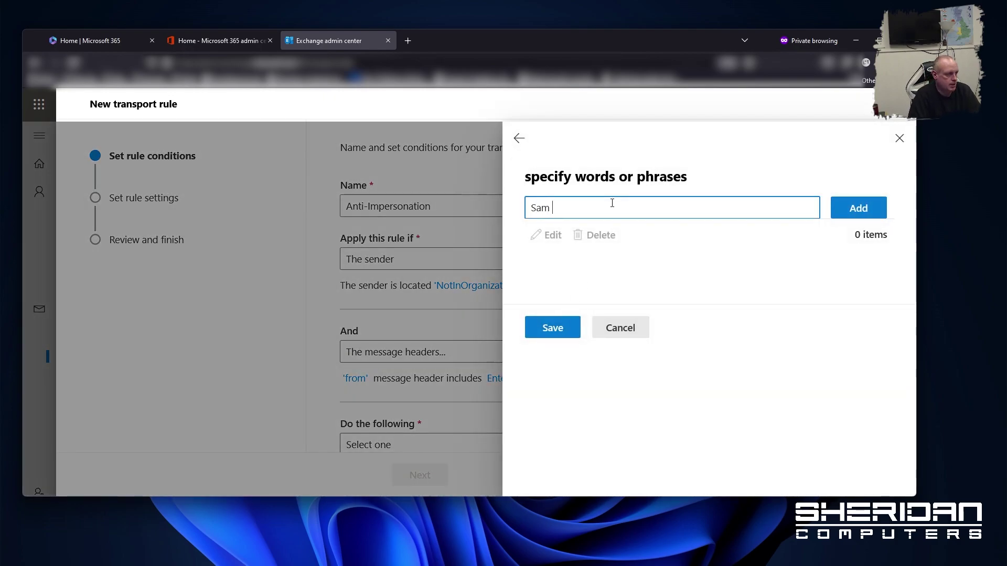
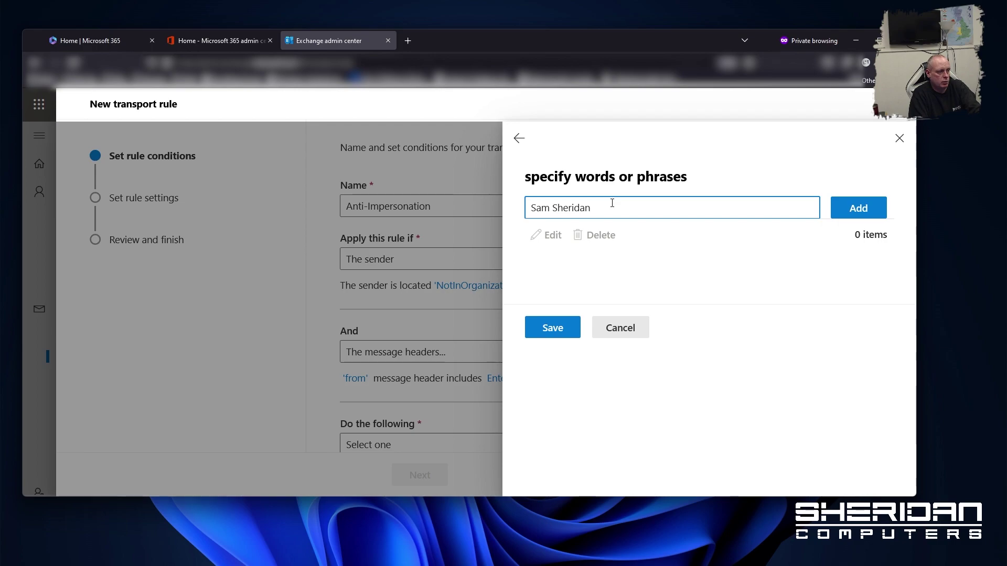
left_click(880, 207)
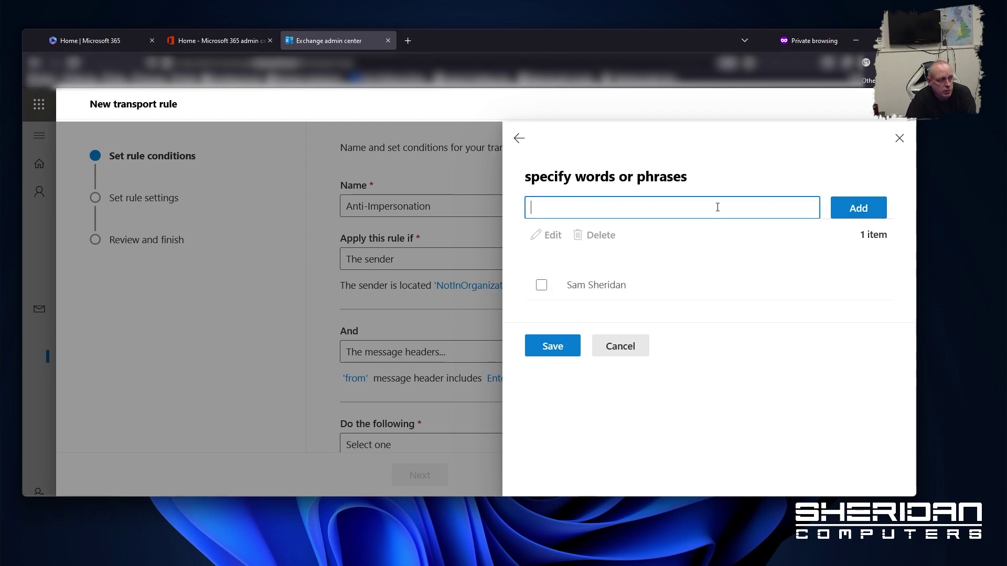
type("Joe Blo")
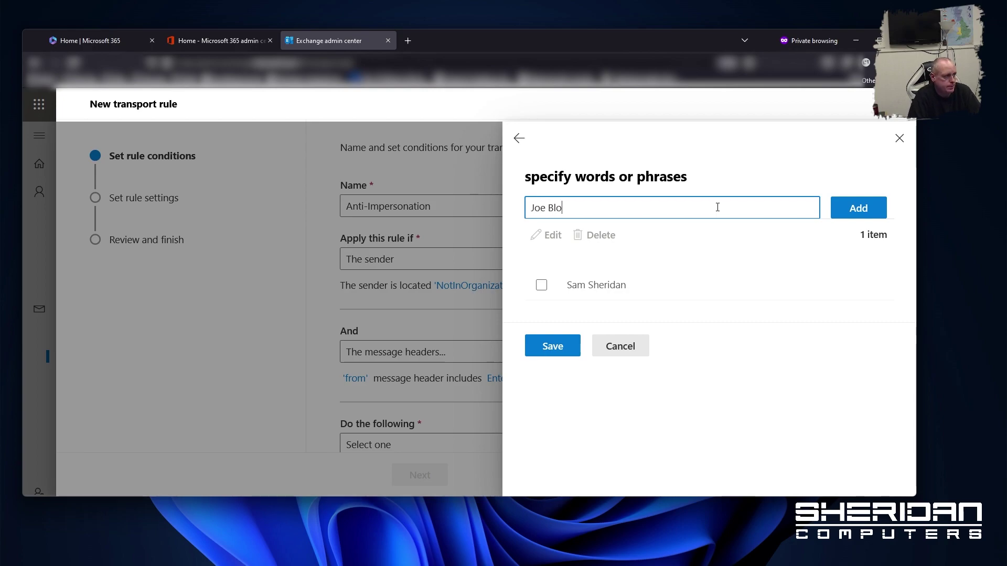
type("ggs")
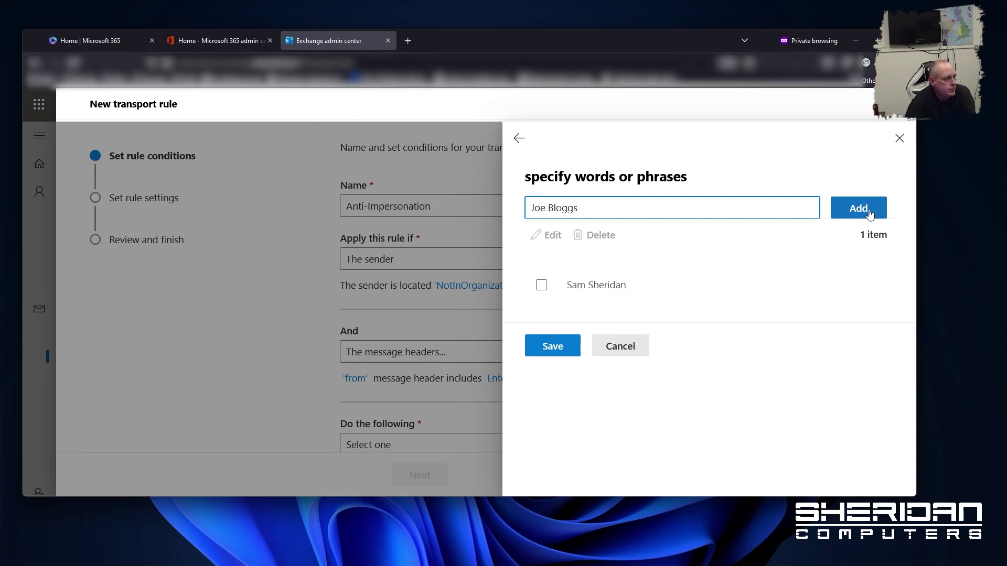
left_click(871, 213)
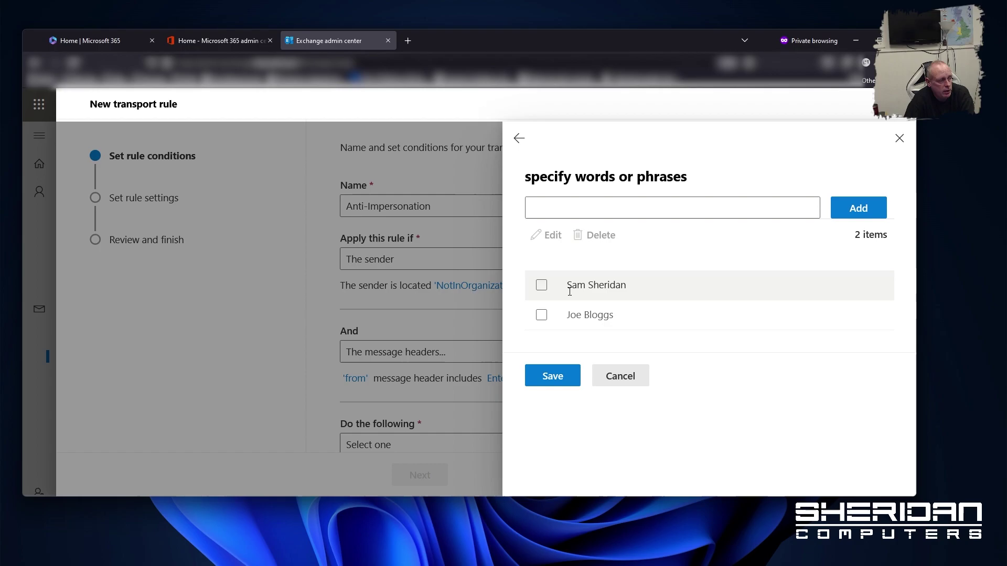
left_click(553, 379)
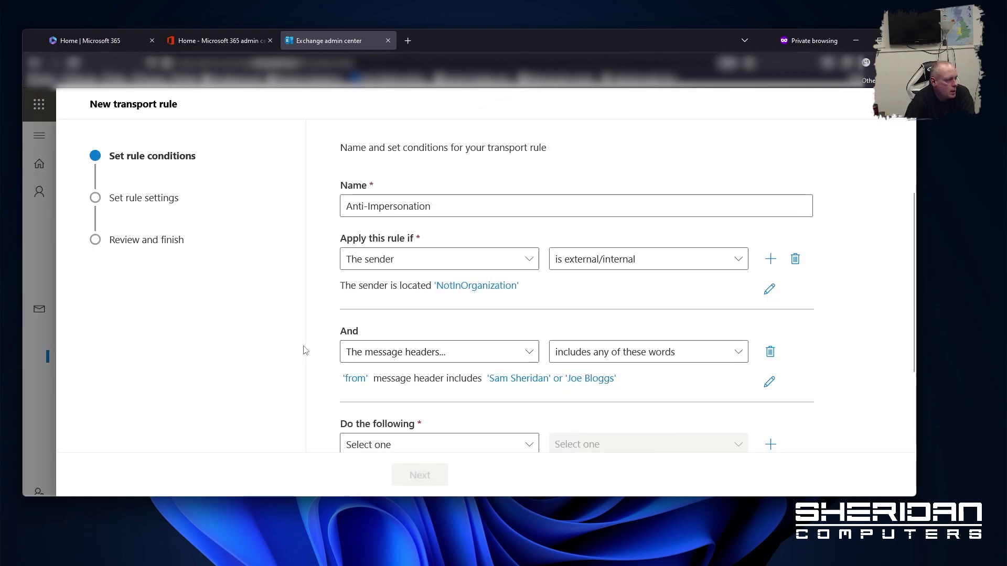
Set the action to Block the message, deleting it without notifying anyone
scroll(682, 372, "down", 2)
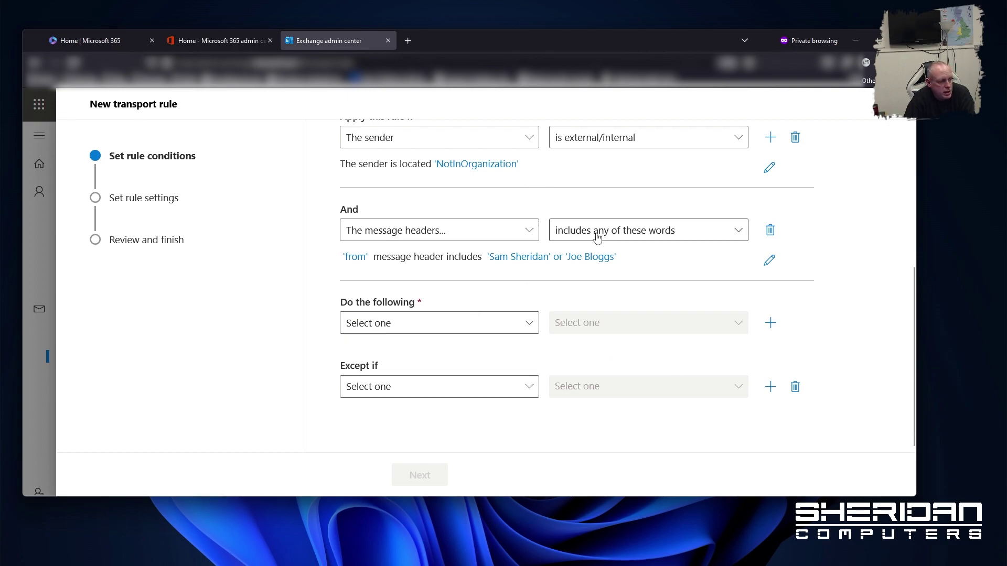
left_click(433, 330)
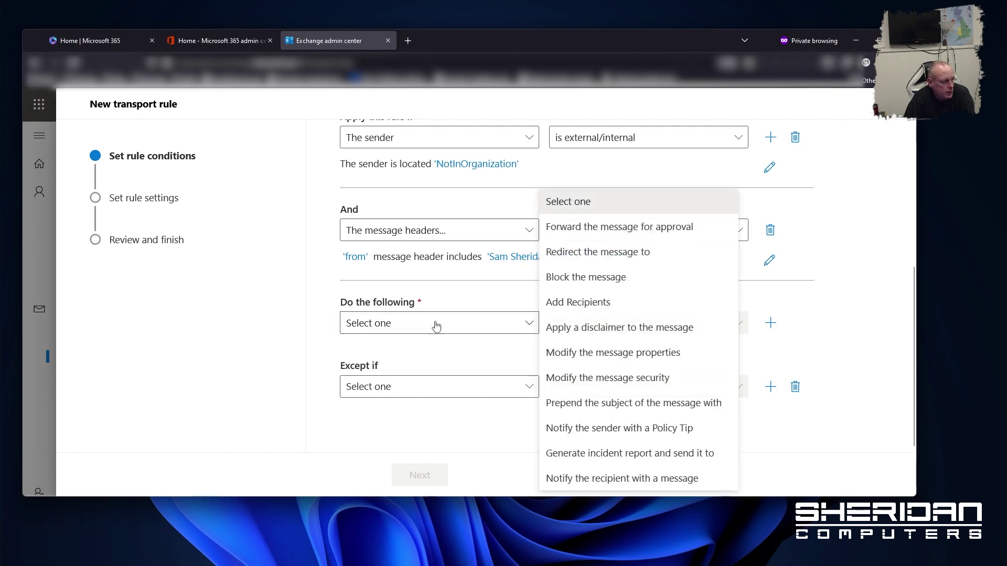
left_click(601, 278)
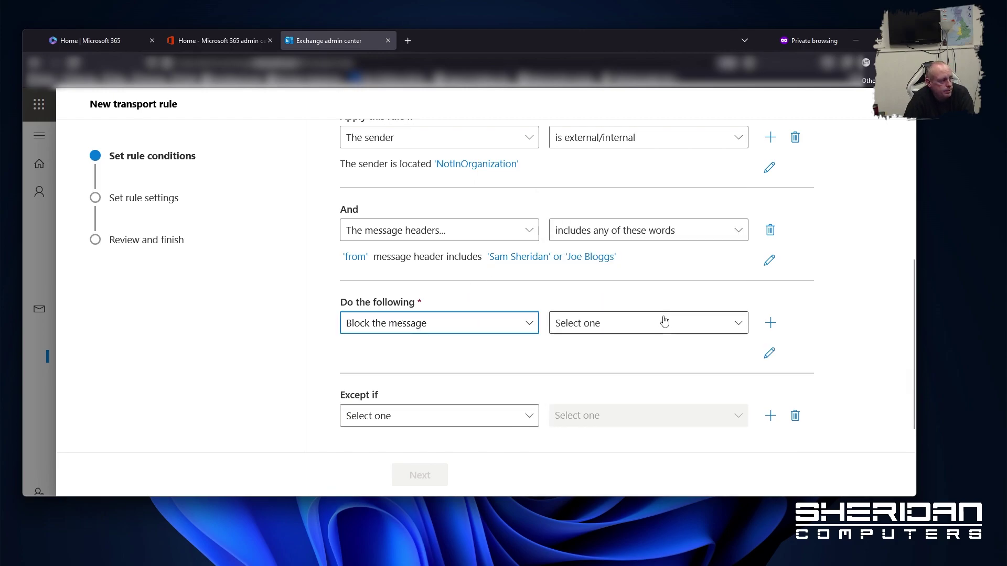
left_click(740, 325)
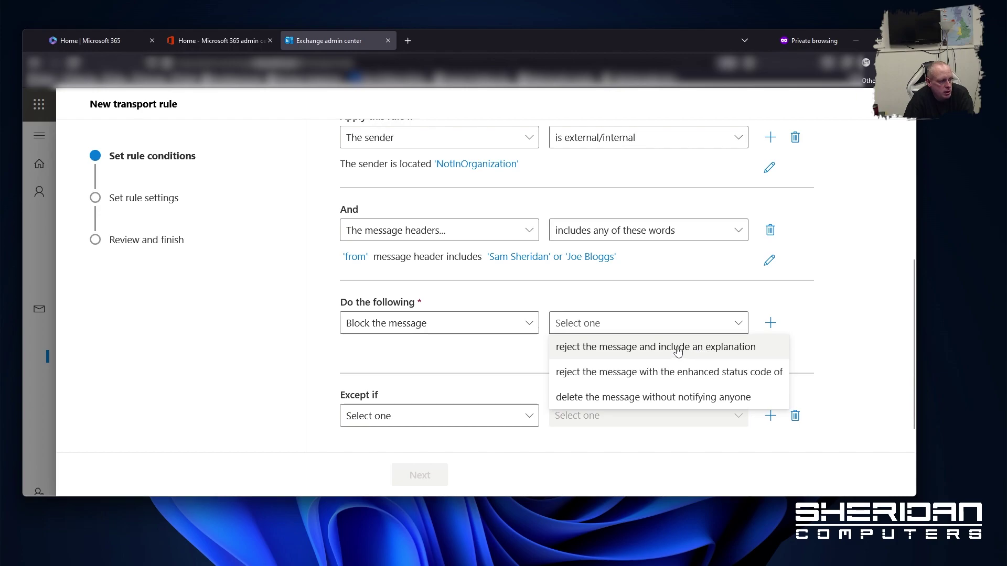
left_click(666, 398)
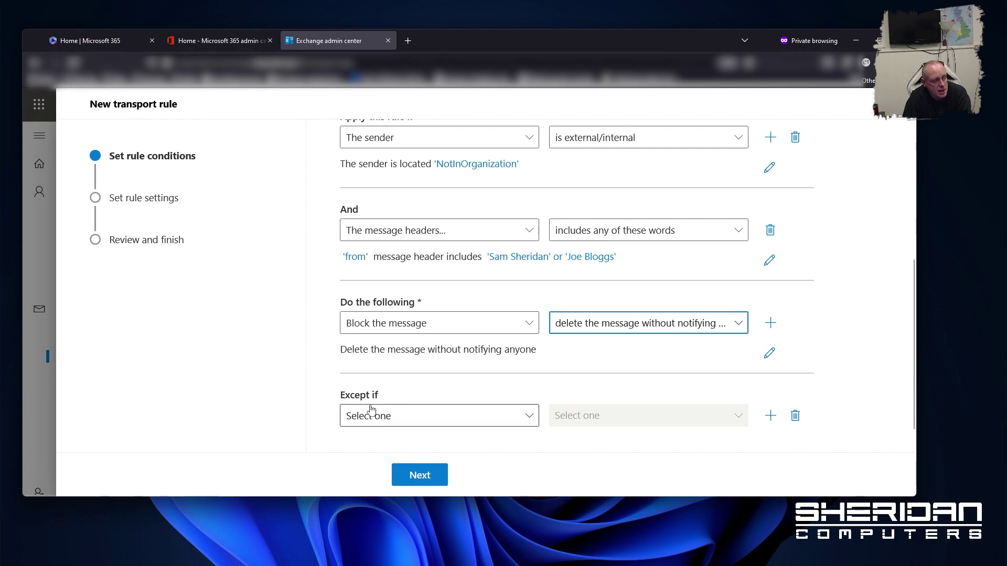
Add a sender-domain exception for example.org and example.net
left_click(517, 423)
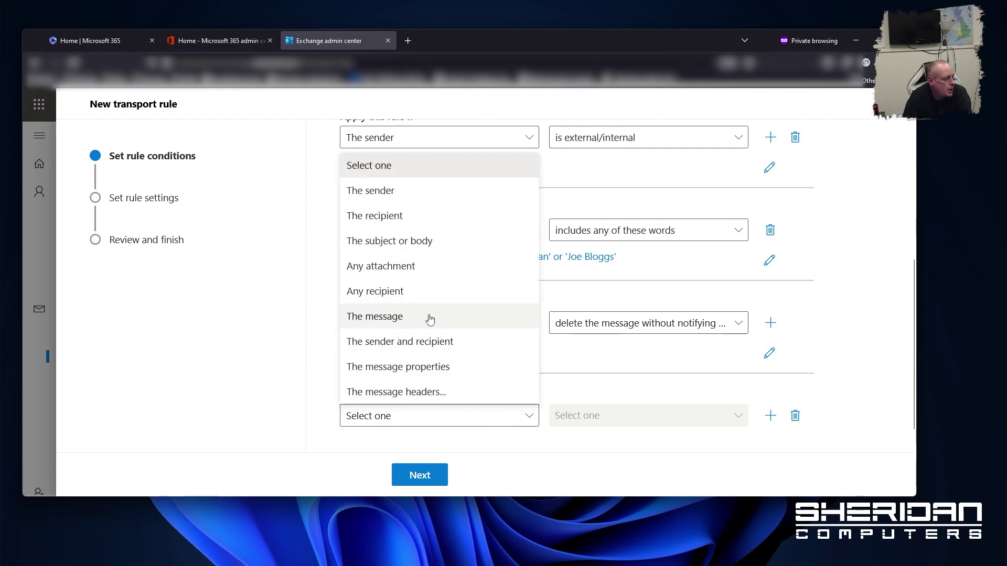
left_click(422, 204)
left_click(723, 416)
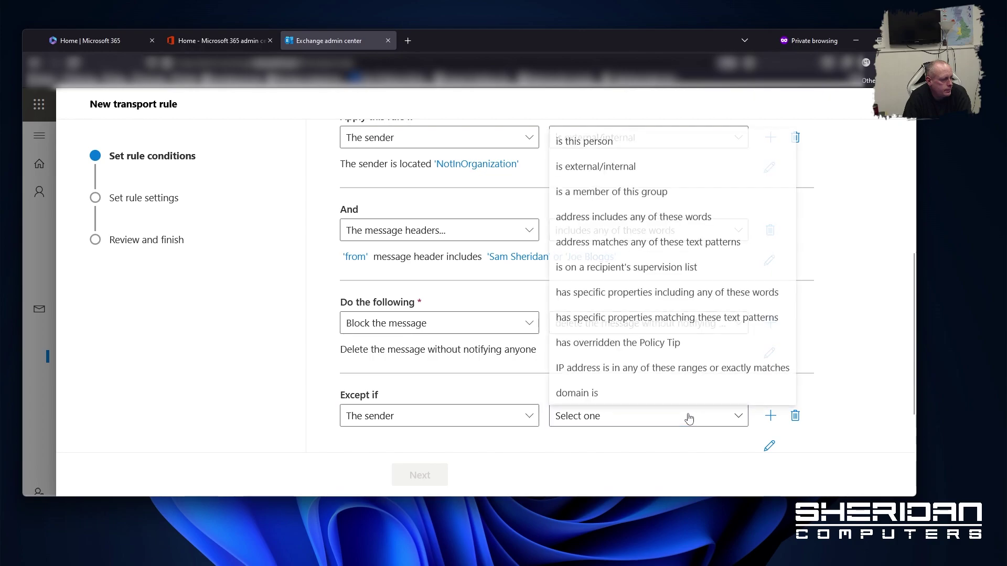
left_click(666, 393)
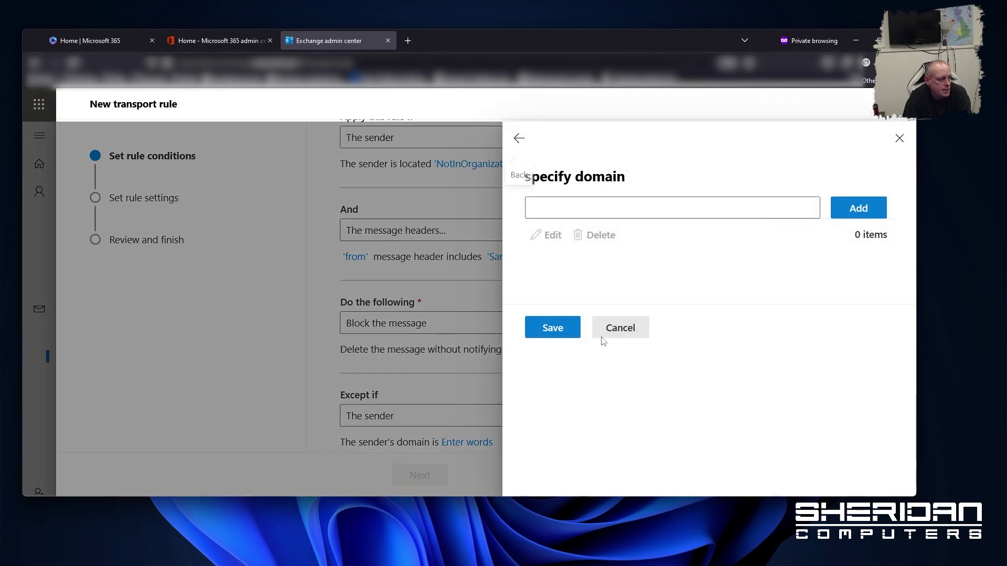
left_click(610, 208)
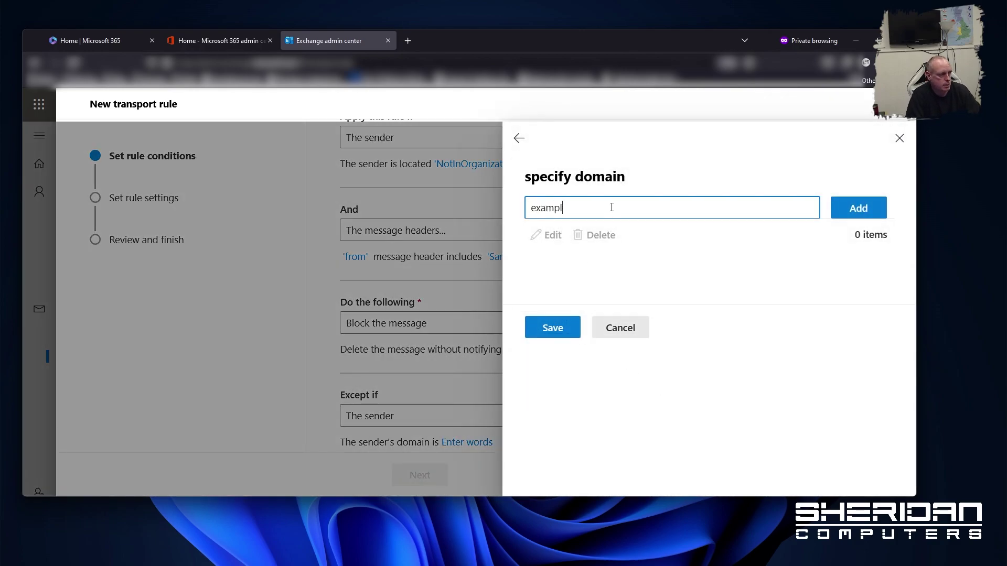
type("example.org")
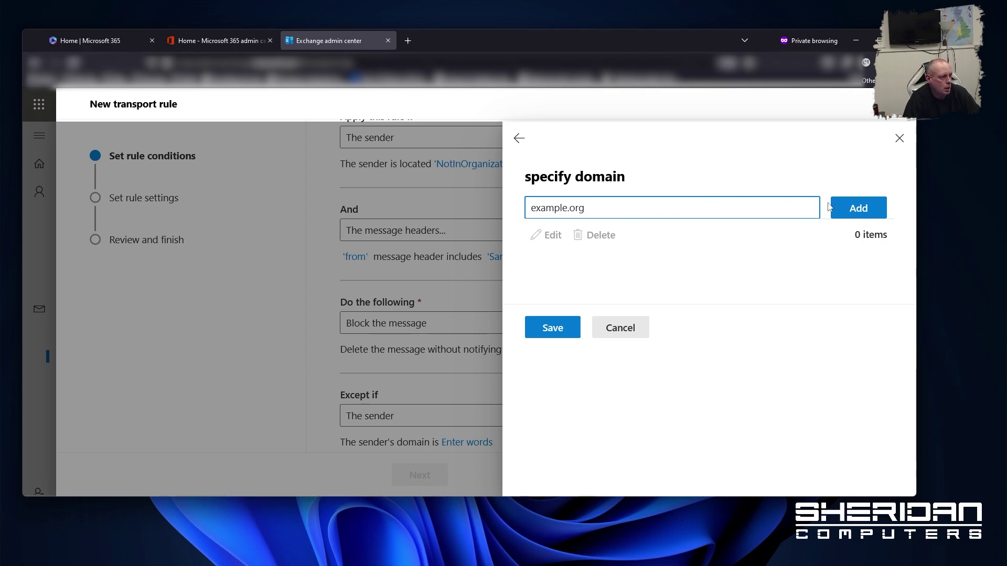
left_click(853, 210)
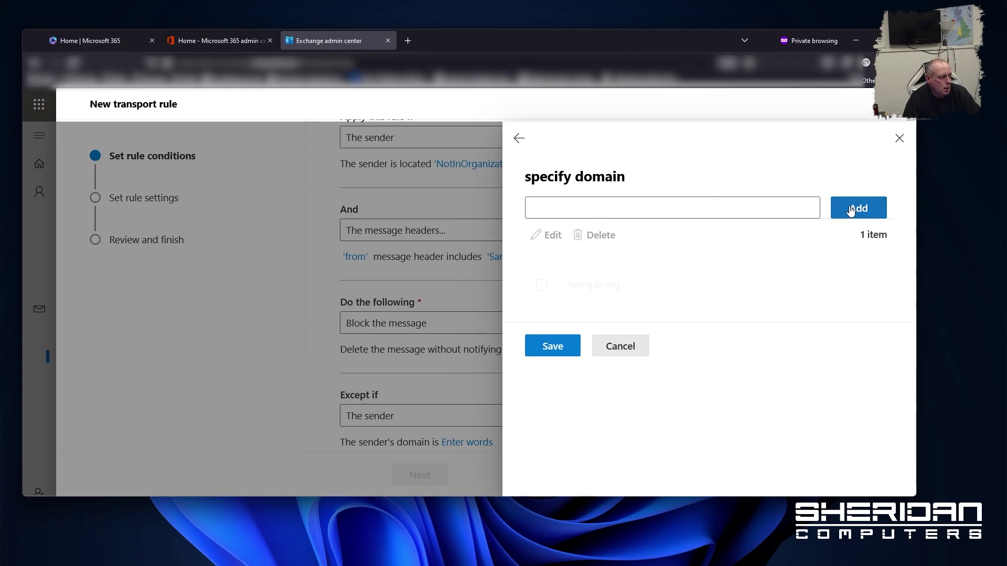
left_click(751, 209)
type("e")
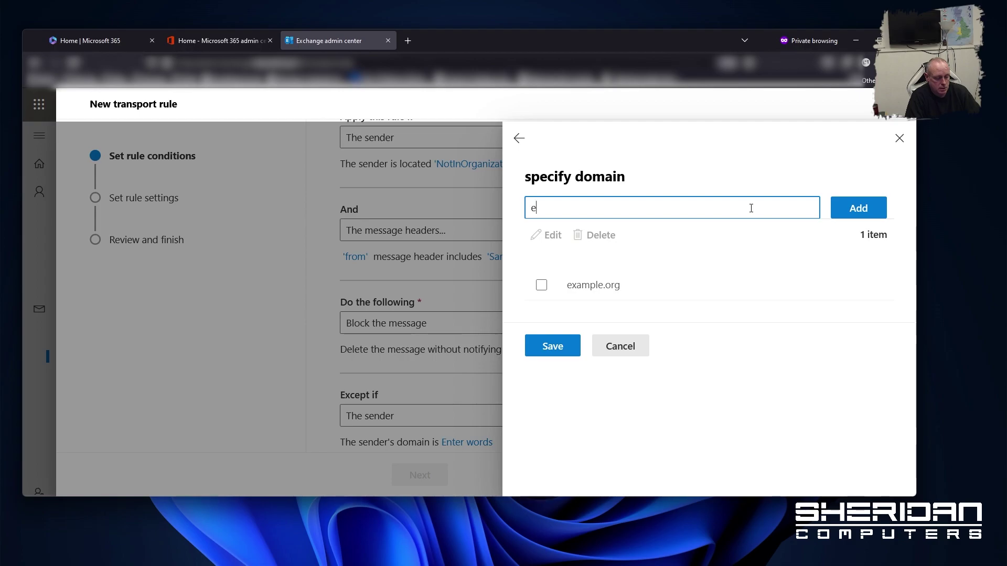
type("xample.net")
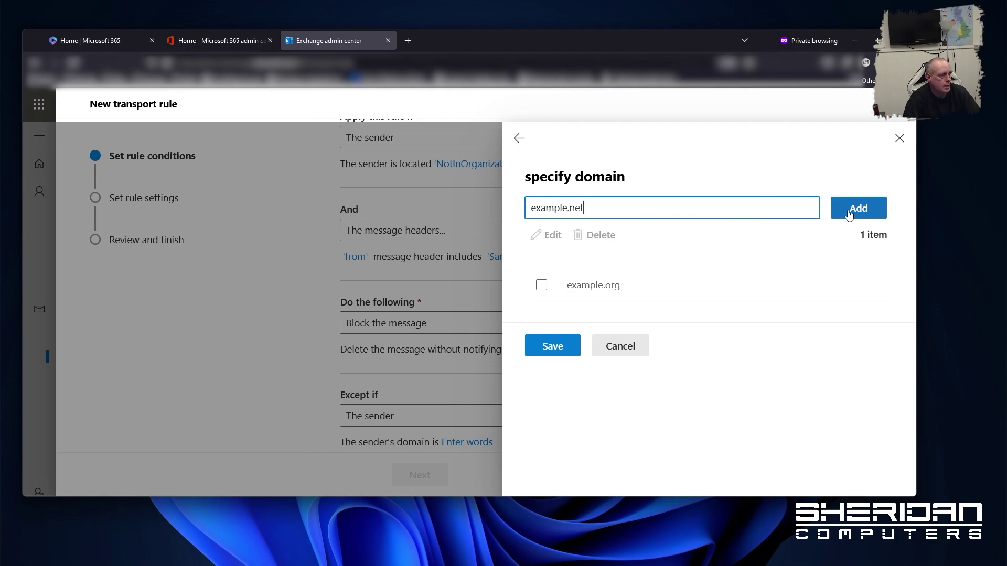
left_click(850, 210)
left_click(554, 376)
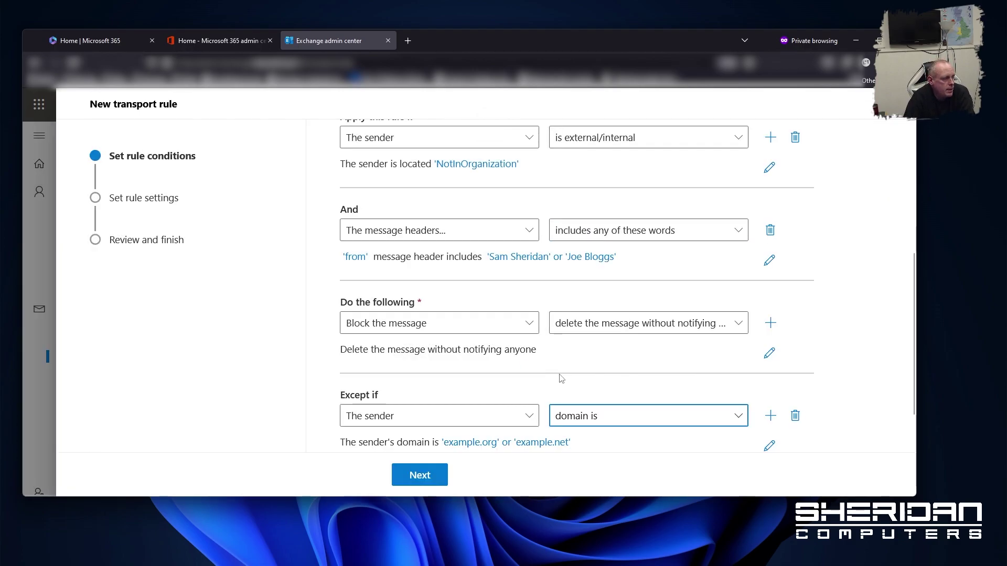
Review the completed conditions and advance to the Set rule settings page
scroll(851, 352, "up", 5)
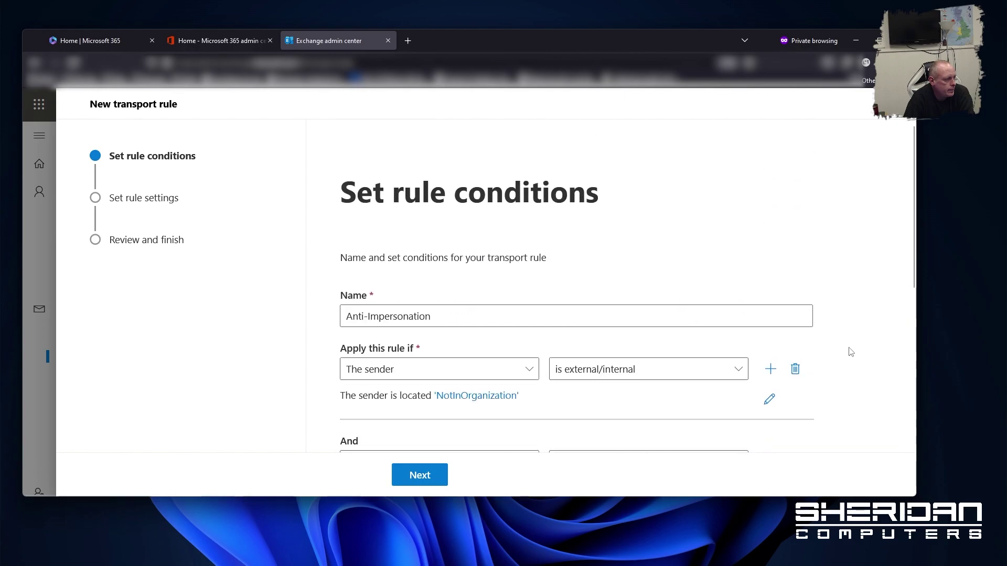
scroll(847, 351, "down", 2)
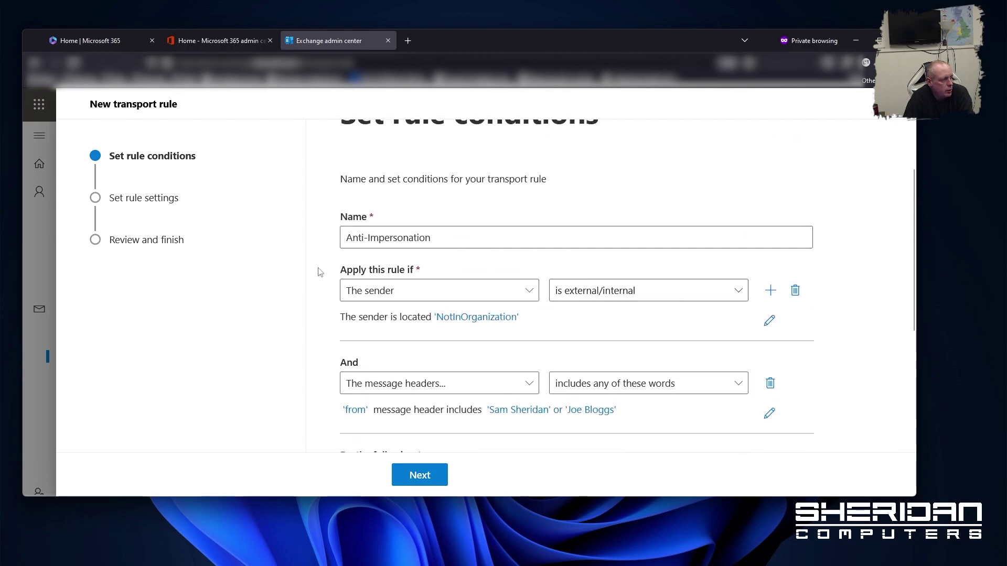
scroll(320, 273, "down", 2)
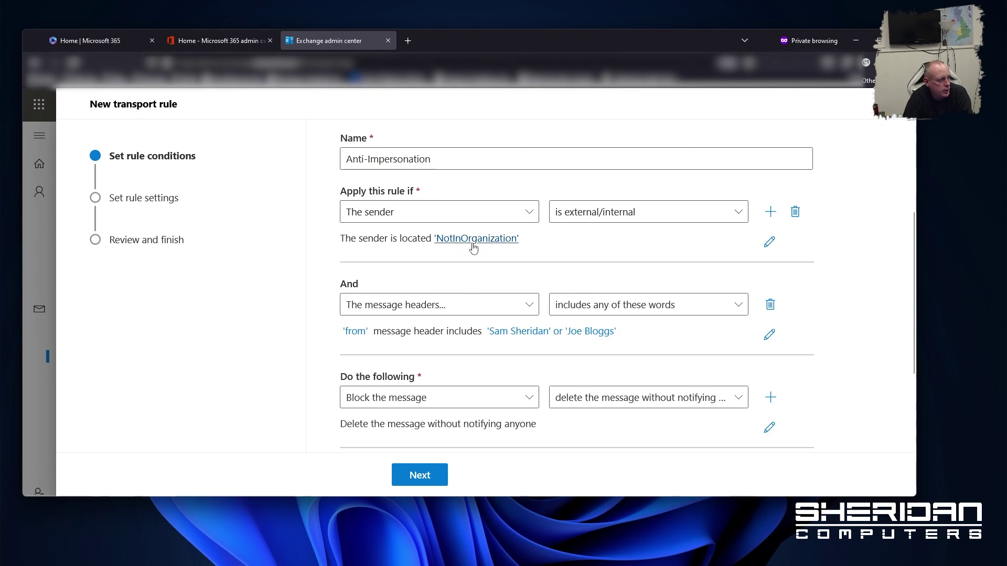
scroll(308, 251, "down", 2)
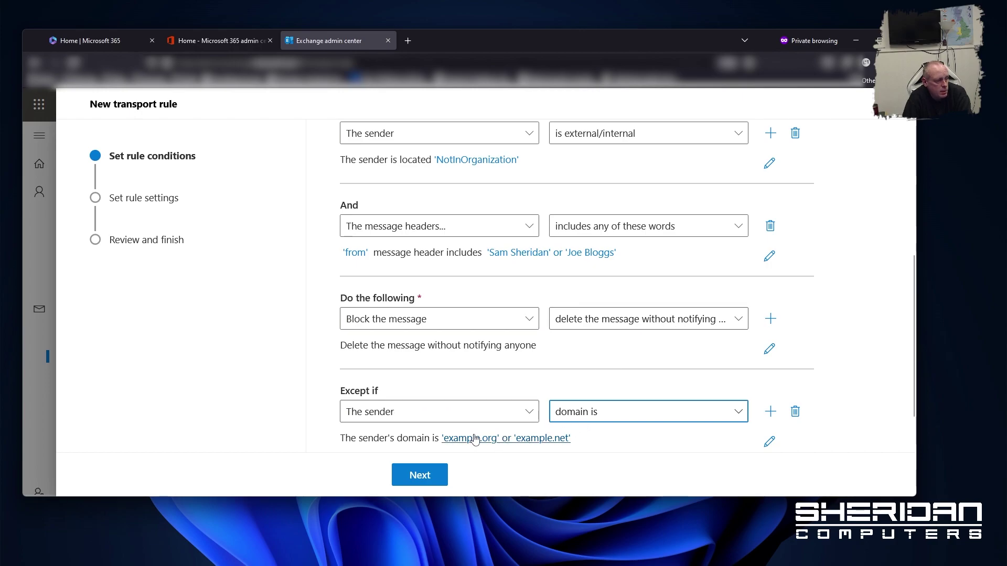
left_click(431, 477)
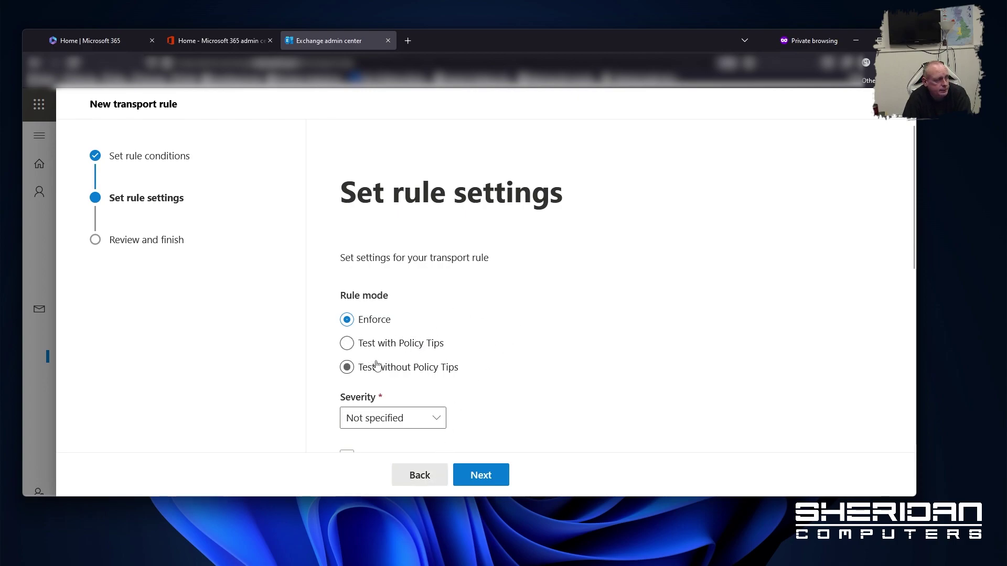
Set the rule severity to High, leaving start and end dates unset
scroll(549, 315, "down", 2)
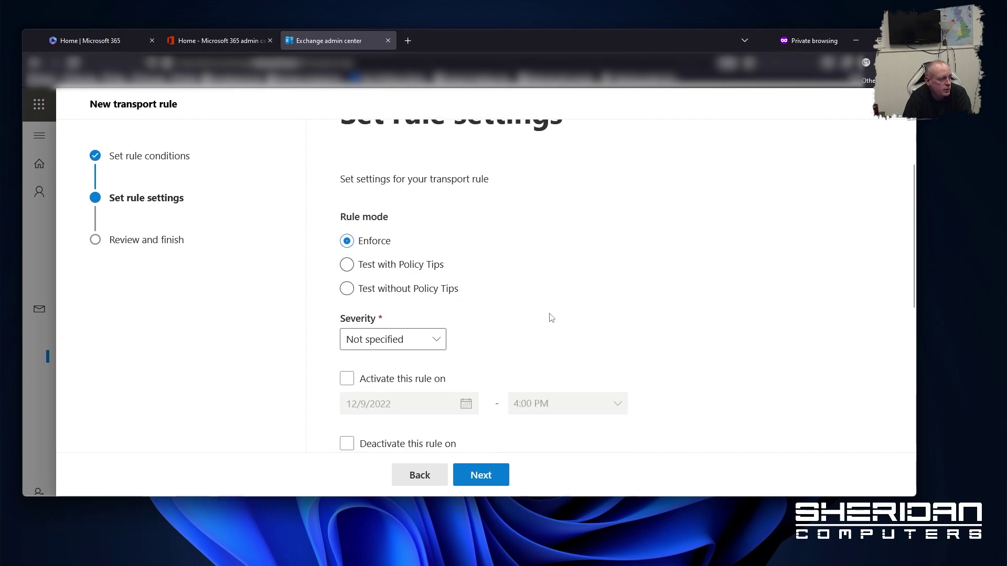
scroll(542, 297, "down", 4)
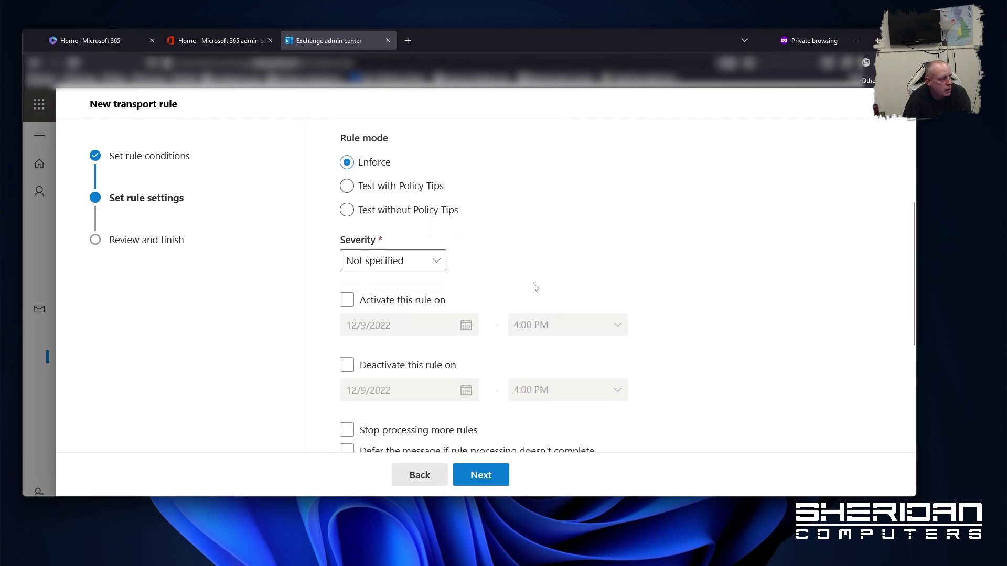
left_click(439, 183)
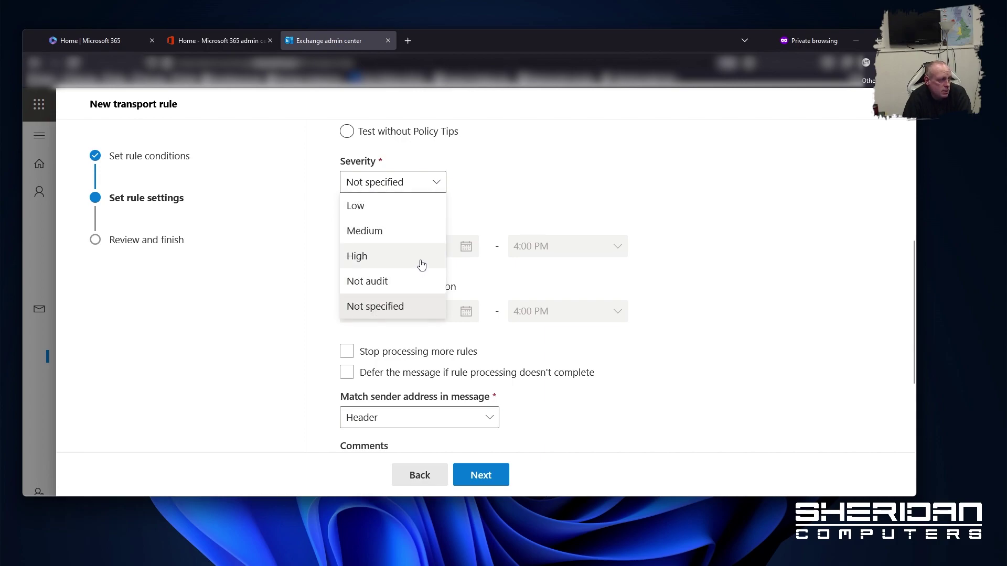
left_click(419, 263)
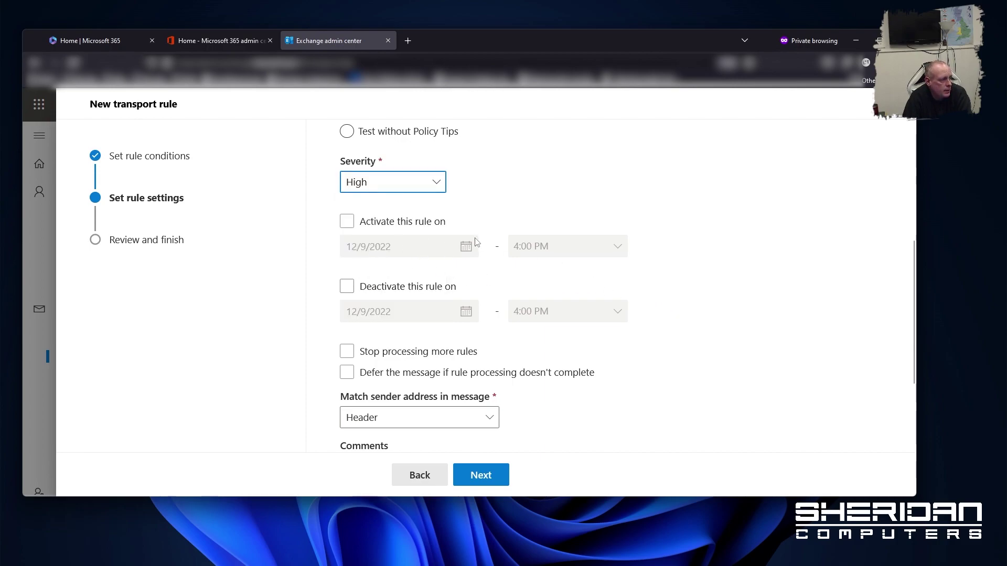
left_click(378, 226)
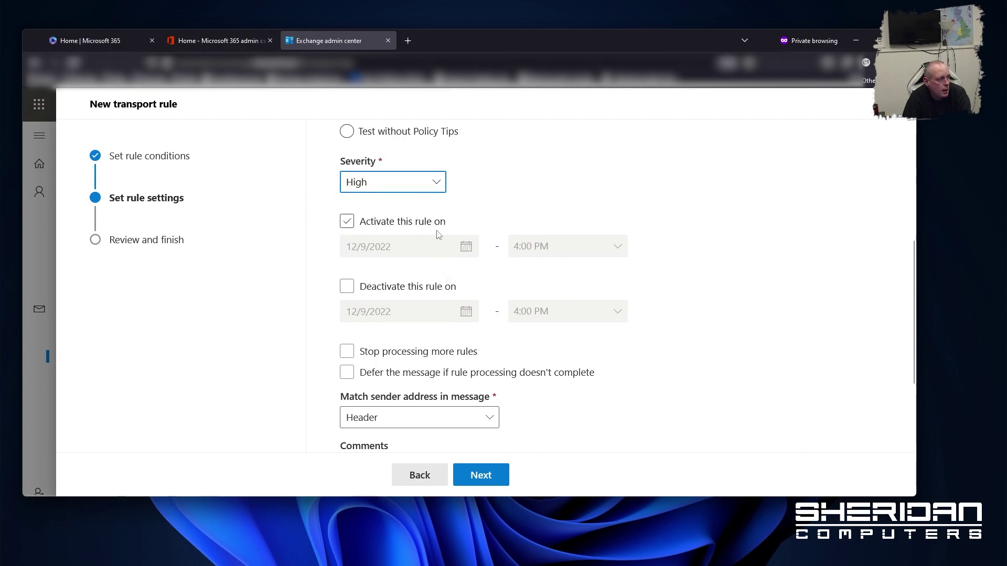
left_click(401, 227)
left_click(400, 292)
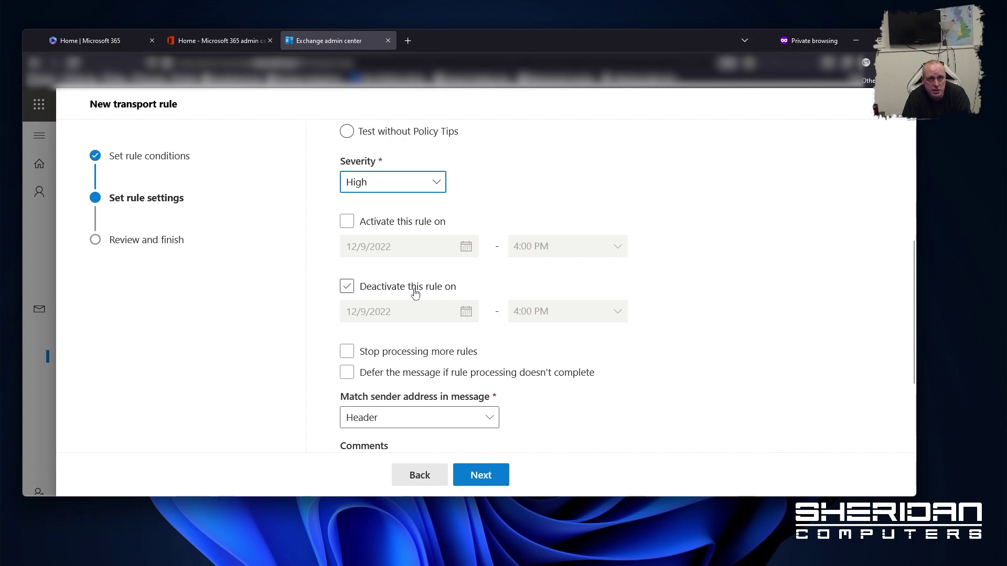
left_click(415, 293)
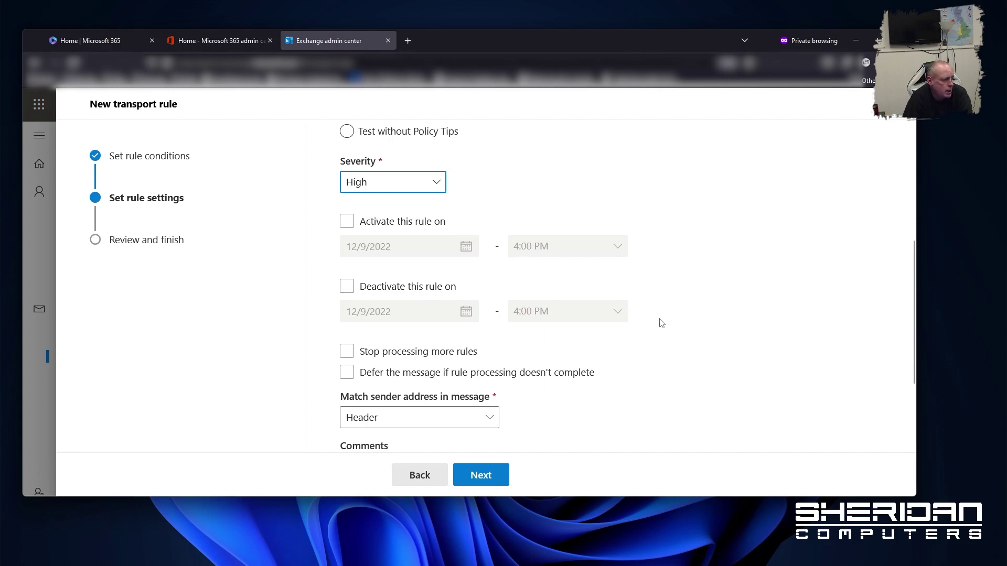
Turn on Stop processing more rules and continue to Review and finish
left_click(347, 353)
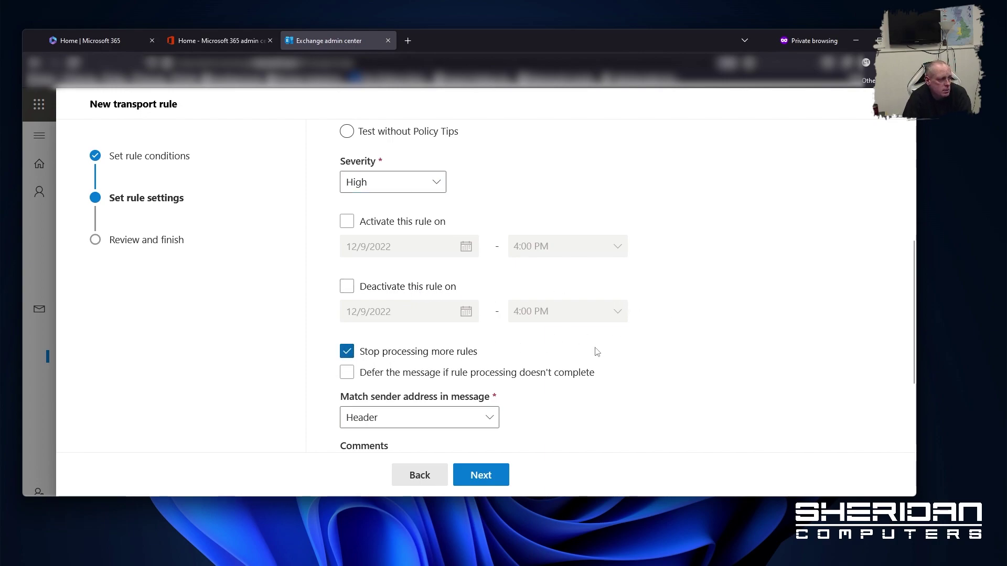
scroll(712, 349, "down", 2)
scroll(712, 348, "down", 1)
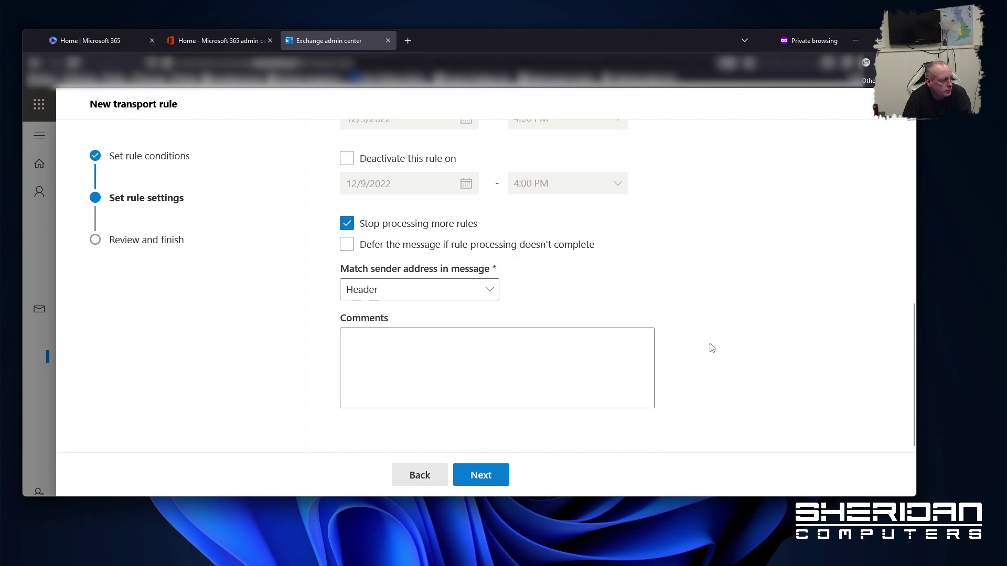
left_click(501, 475)
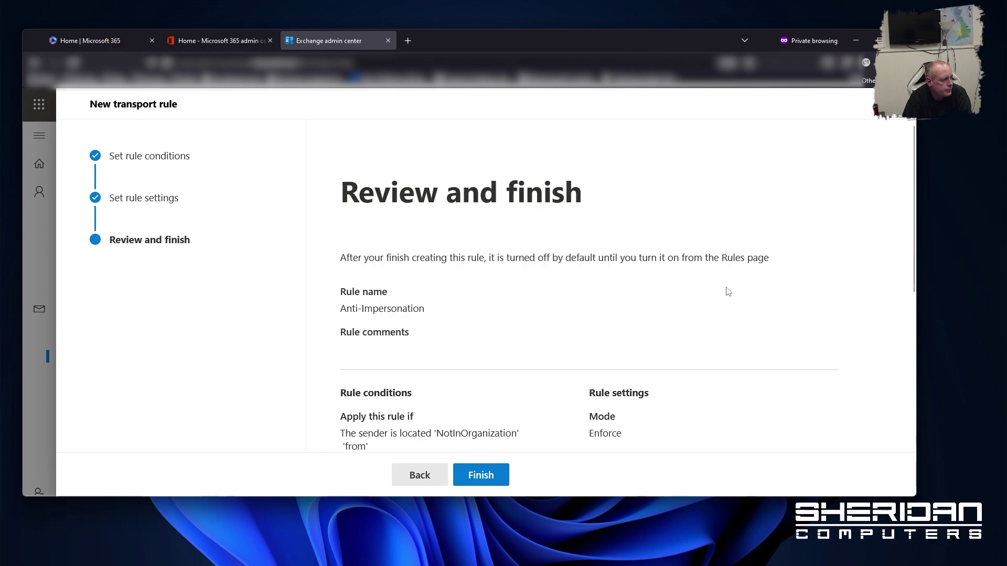
Review the summary, finish creating the rule, and return to the Rules list
scroll(496, 225, "down", 2)
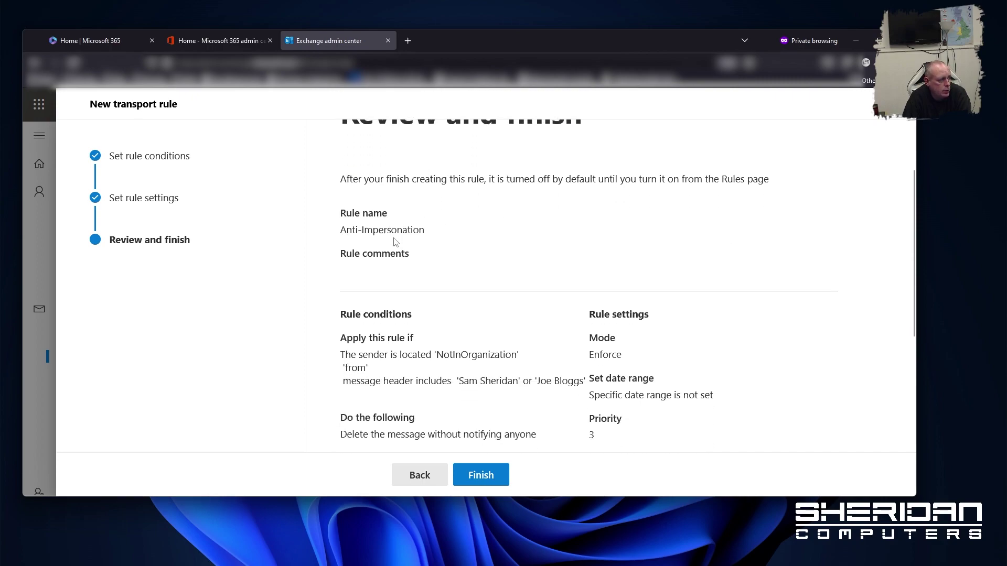
scroll(395, 242, "down", 3)
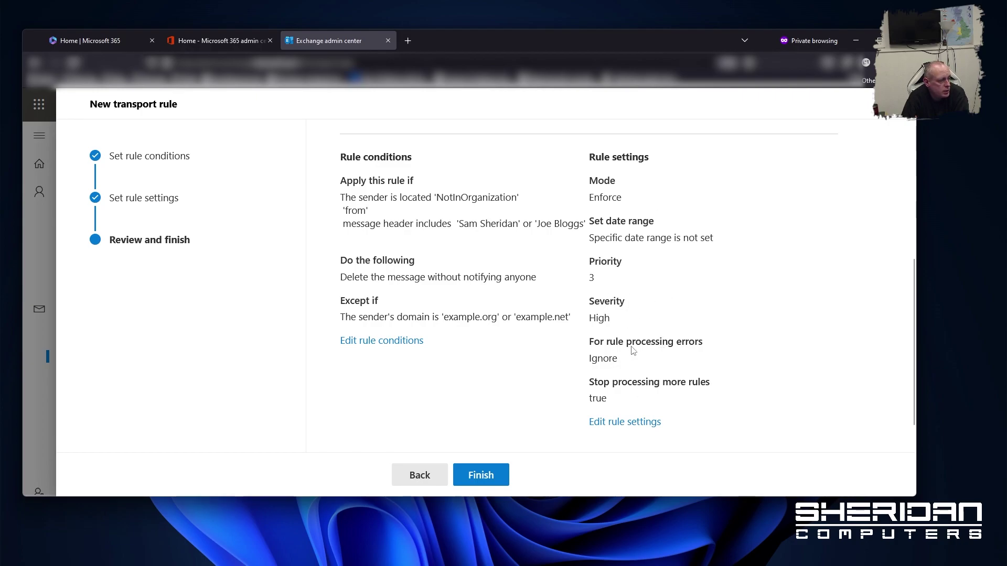
left_click(502, 480)
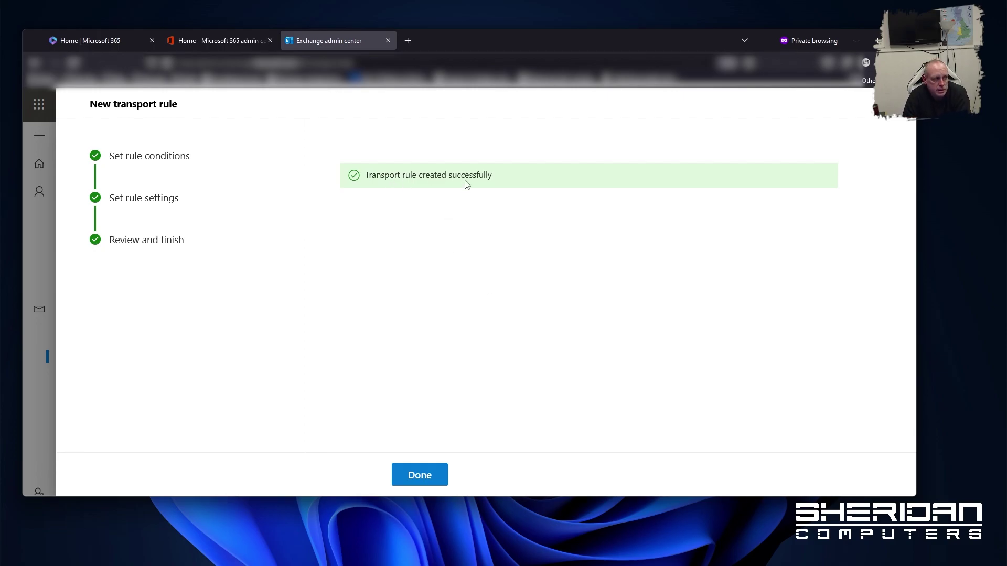
left_click(423, 481)
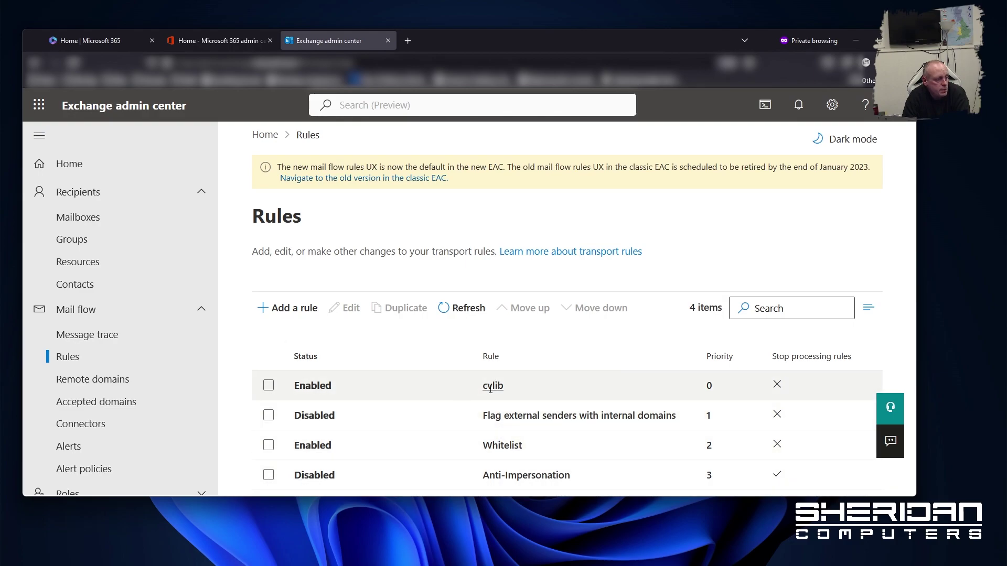
Move Anti-Impersonation up three places, from priority 3 to priority 0
left_click(268, 475)
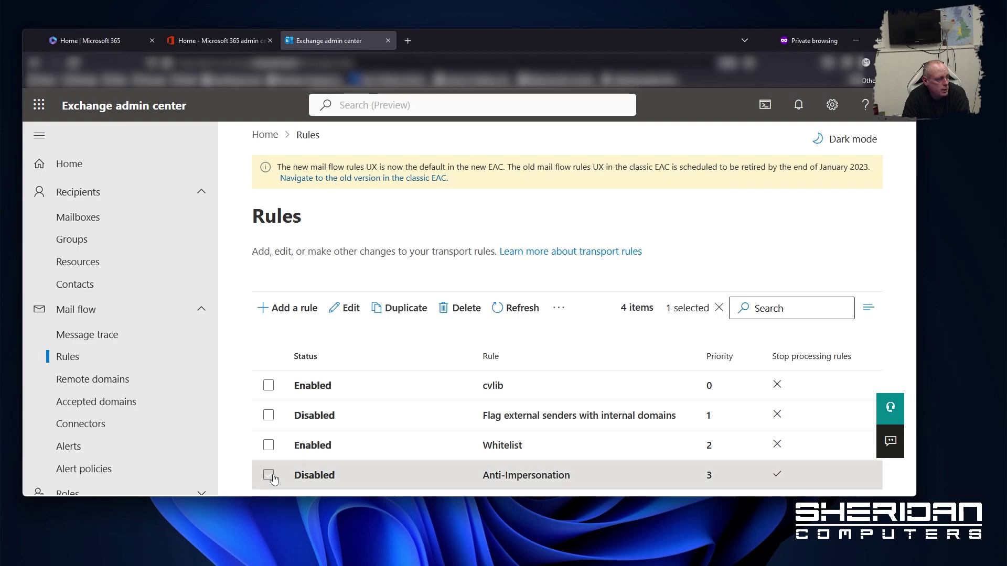
left_click(559, 308)
left_click(580, 341)
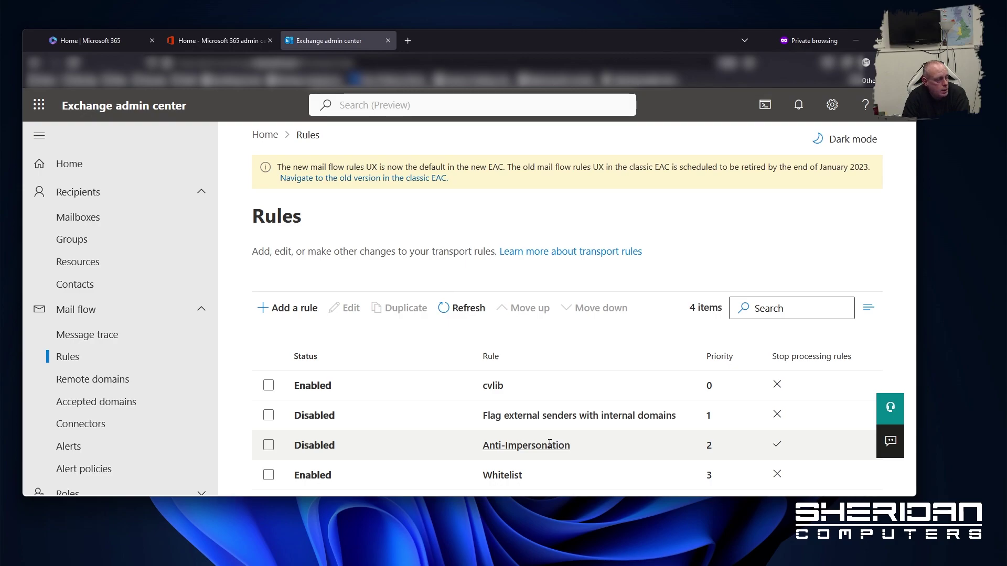
left_click(269, 445)
left_click(559, 310)
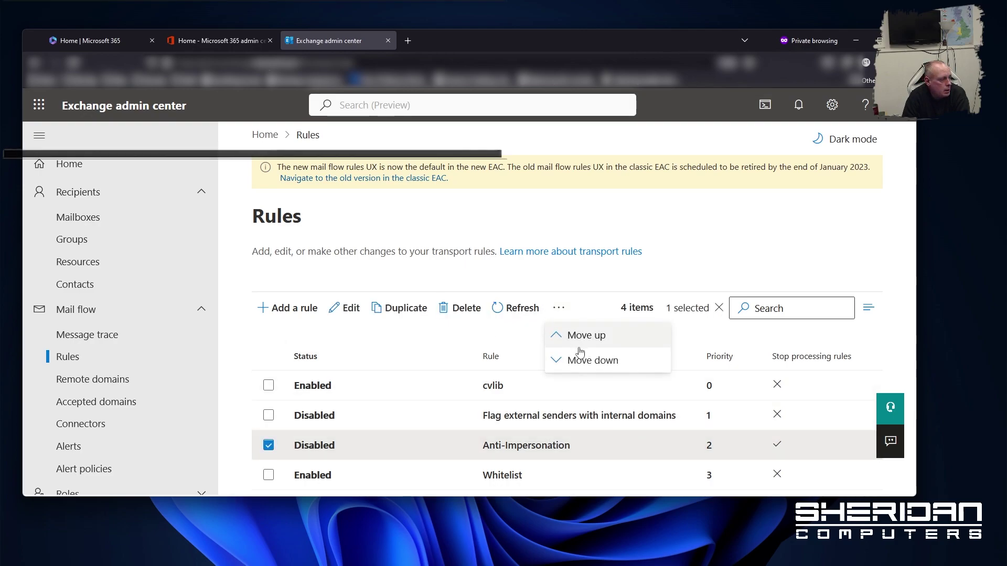
left_click(579, 347)
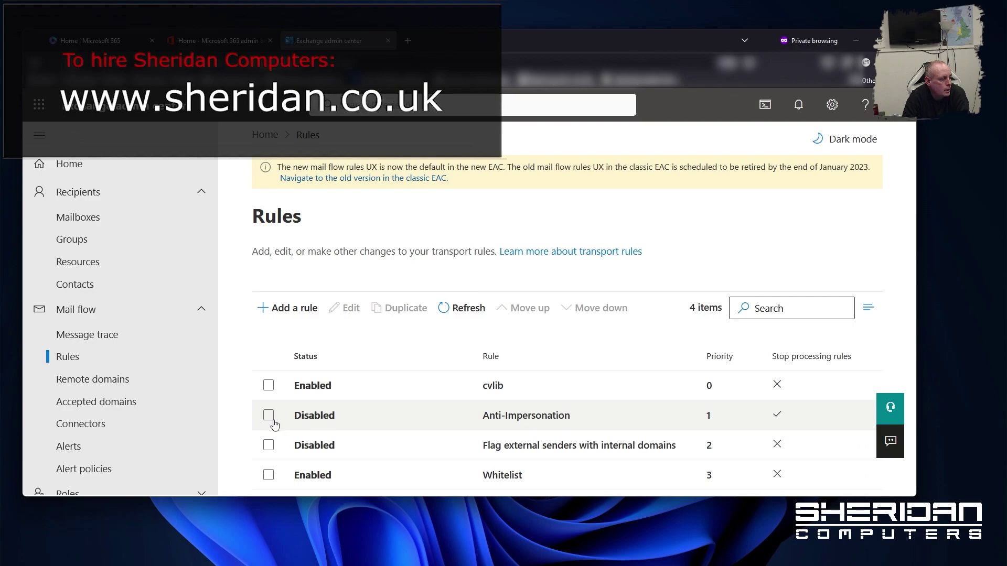
left_click(270, 418)
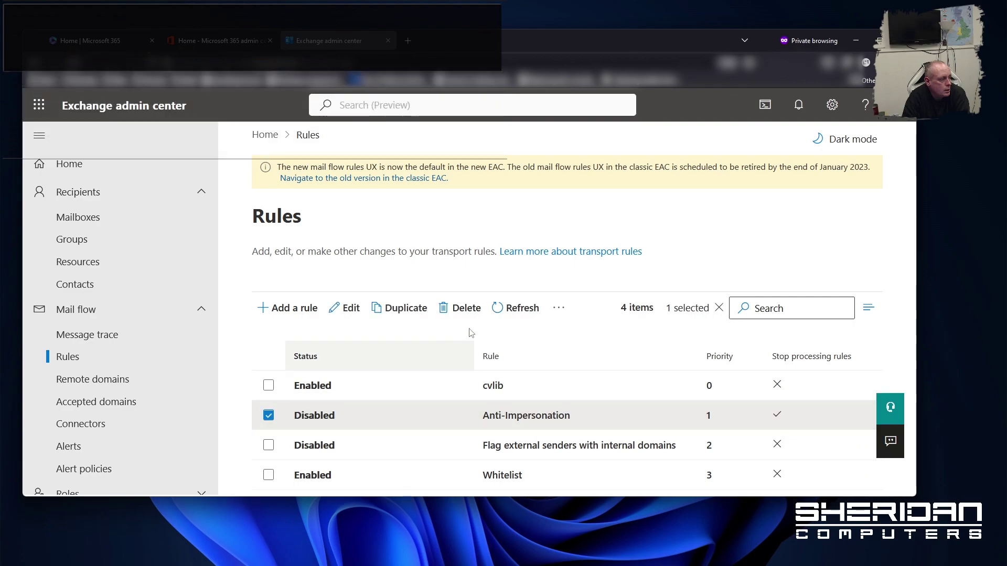
left_click(559, 308)
left_click(570, 335)
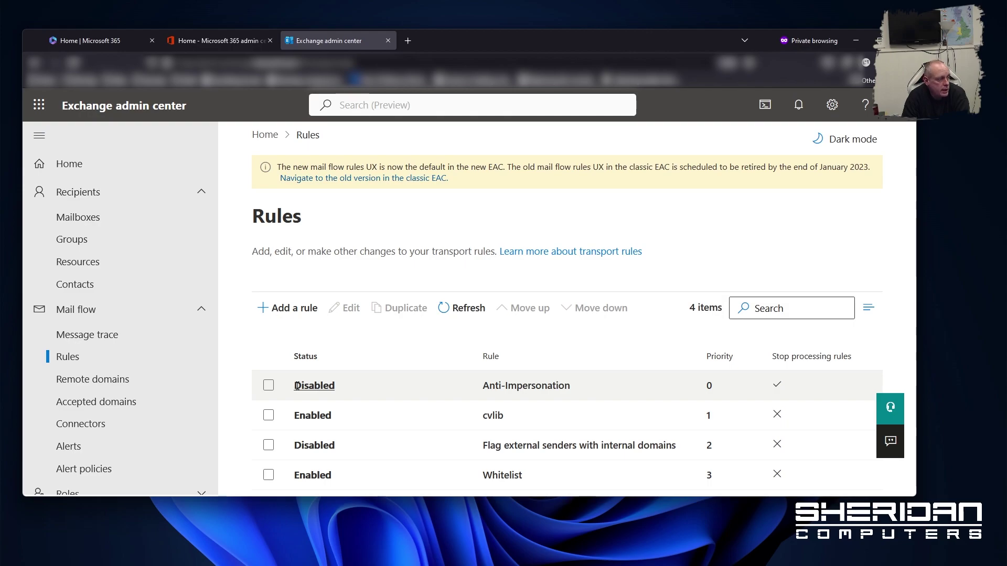
Toggle the Anti-Impersonation rule to Enabled in its details pane, then close it
left_click(270, 386)
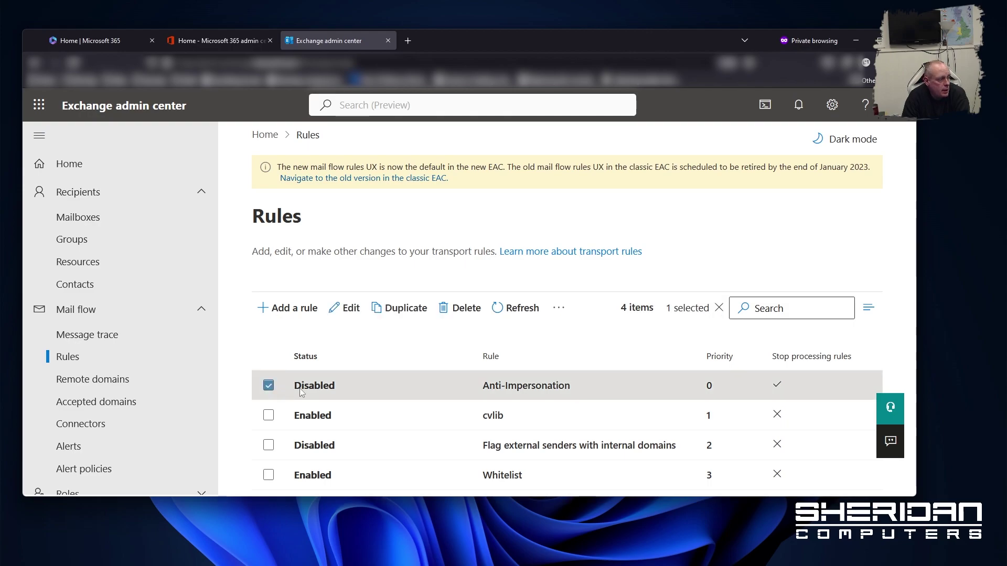
left_click(268, 386)
left_click(341, 387)
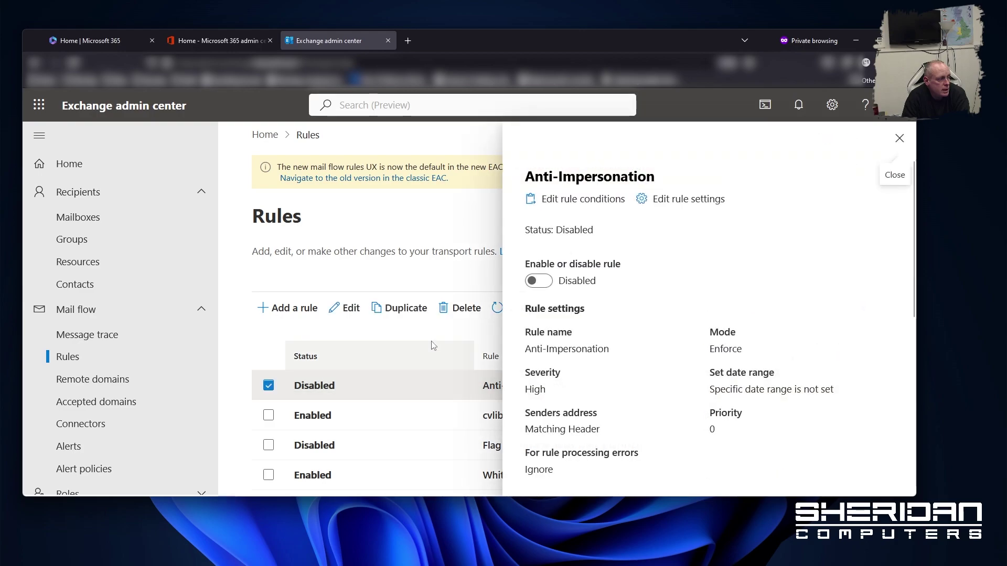
left_click(540, 281)
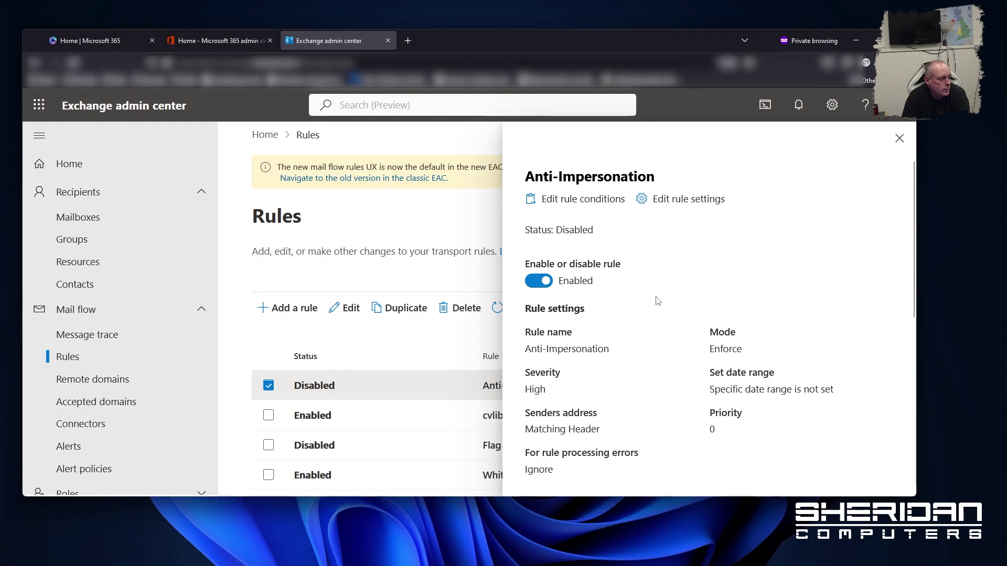
left_click(900, 138)
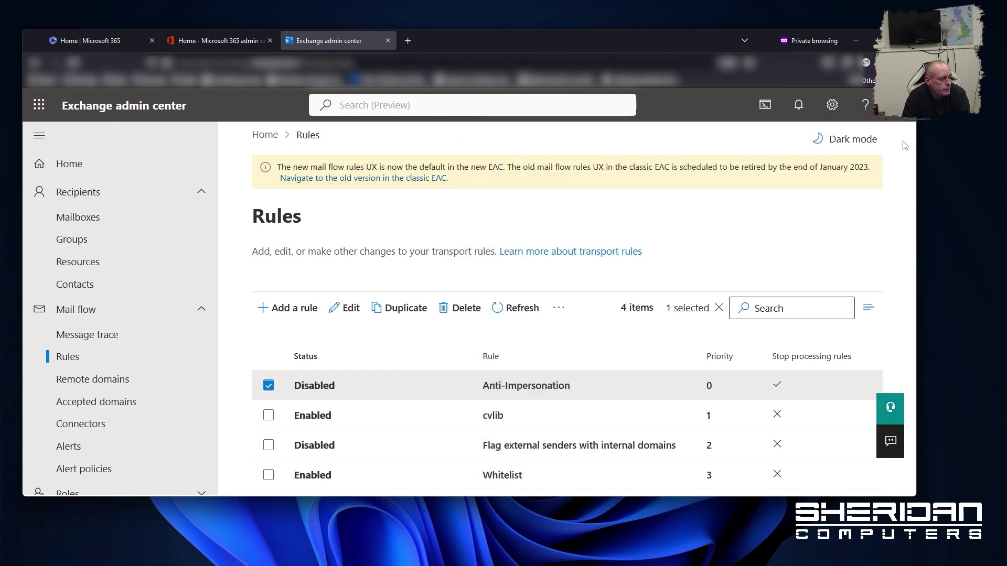